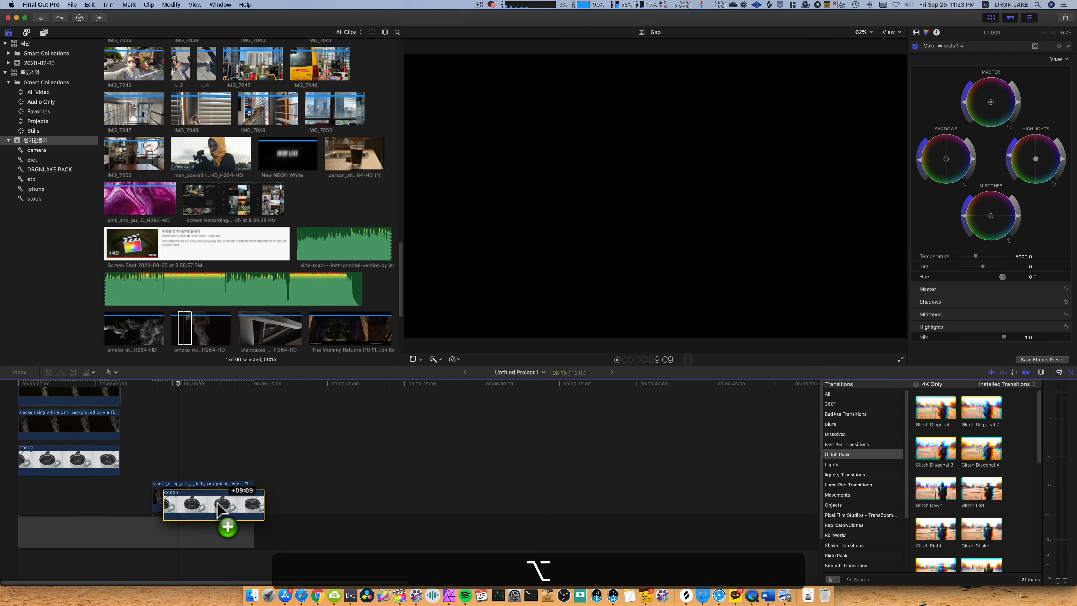
# Duplicate the C0009 cup clip beneath the second smoke clip and reset the copy's scale to 100%.
pyautogui.moveTo(212, 502); pyautogui.dragTo(212, 503)
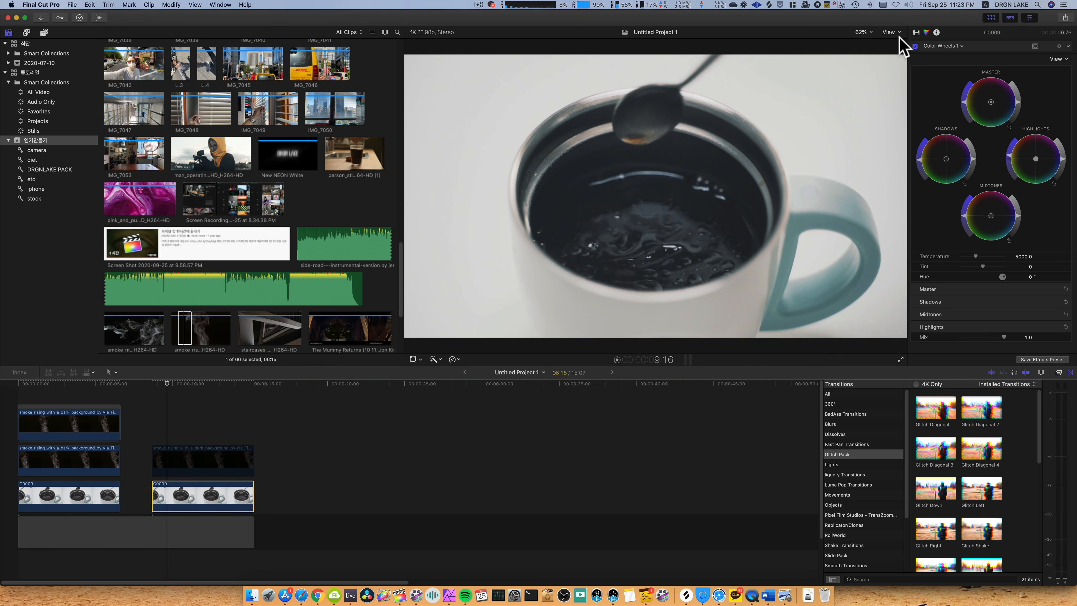
pyautogui.click(915, 33)
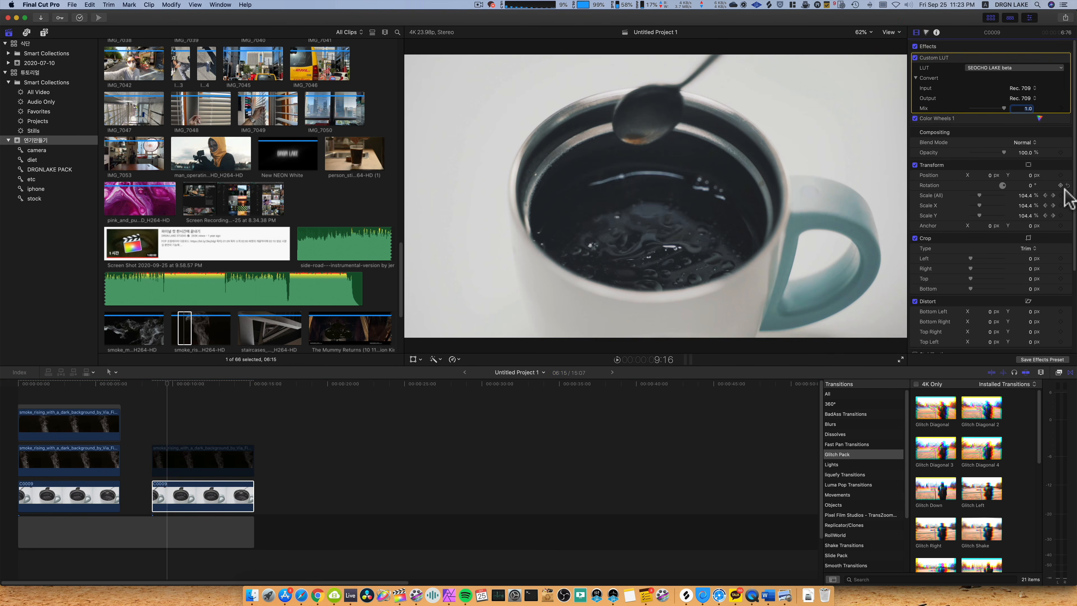
pyautogui.click(1068, 196)
# Preview the copied cup clip and re-enable the disabled smoke clip above it.
pyautogui.click(151, 421)
pyautogui.press('space')
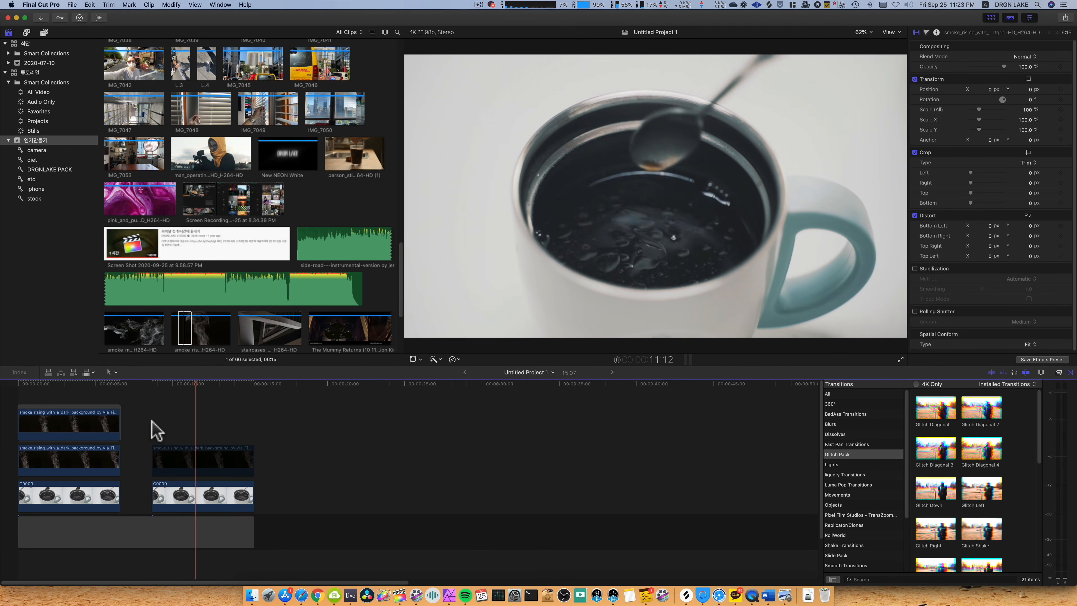
pyautogui.click(196, 426)
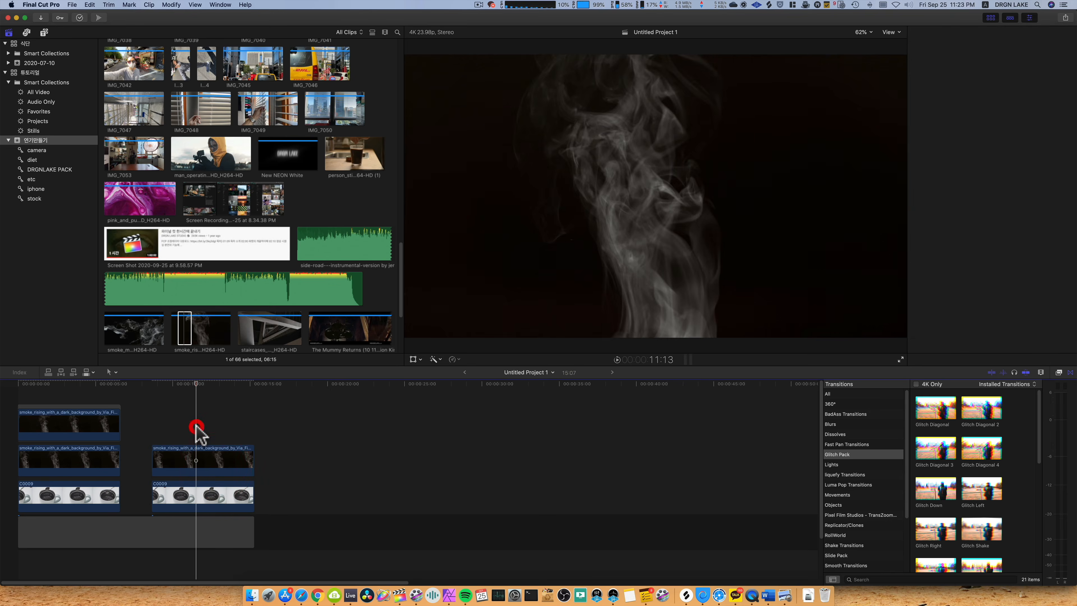
# Distort the second smoke clip by pulling the bottom right corner to about -118, 108 px and the bottom left to about 145, 166 px.
pyautogui.click(196, 469)
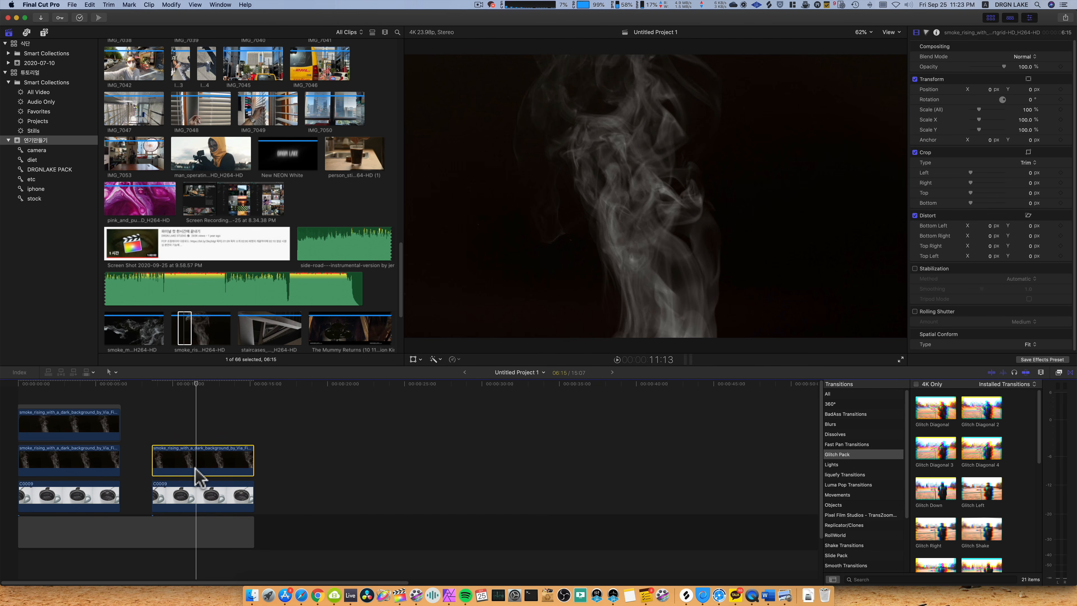
pyautogui.click(420, 360)
pyautogui.click(443, 390)
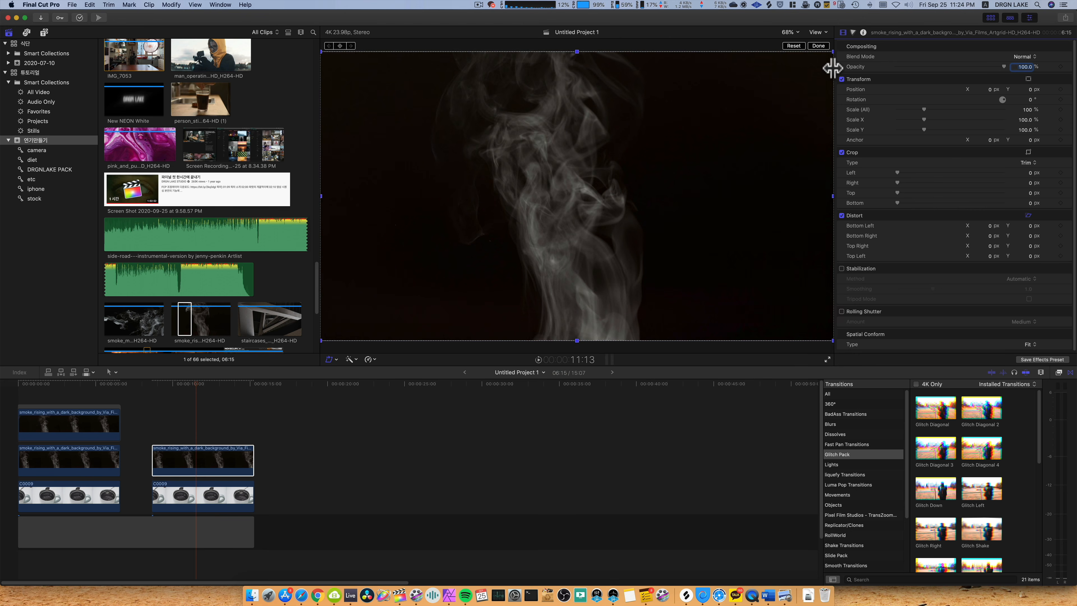
pyautogui.moveTo(832, 68); pyautogui.dragTo(829, 68)
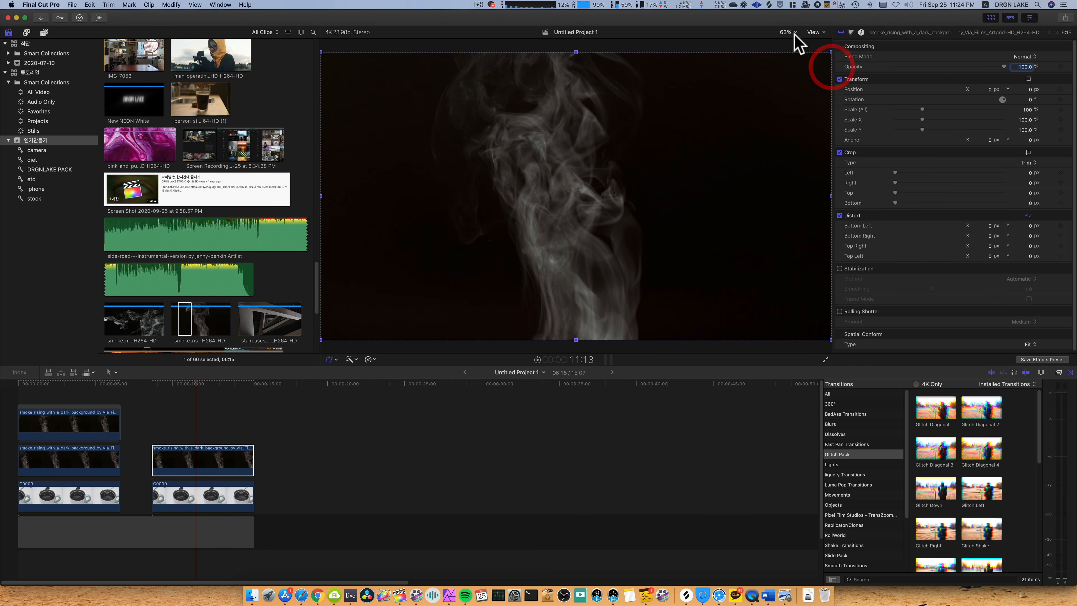
pyautogui.click(789, 32)
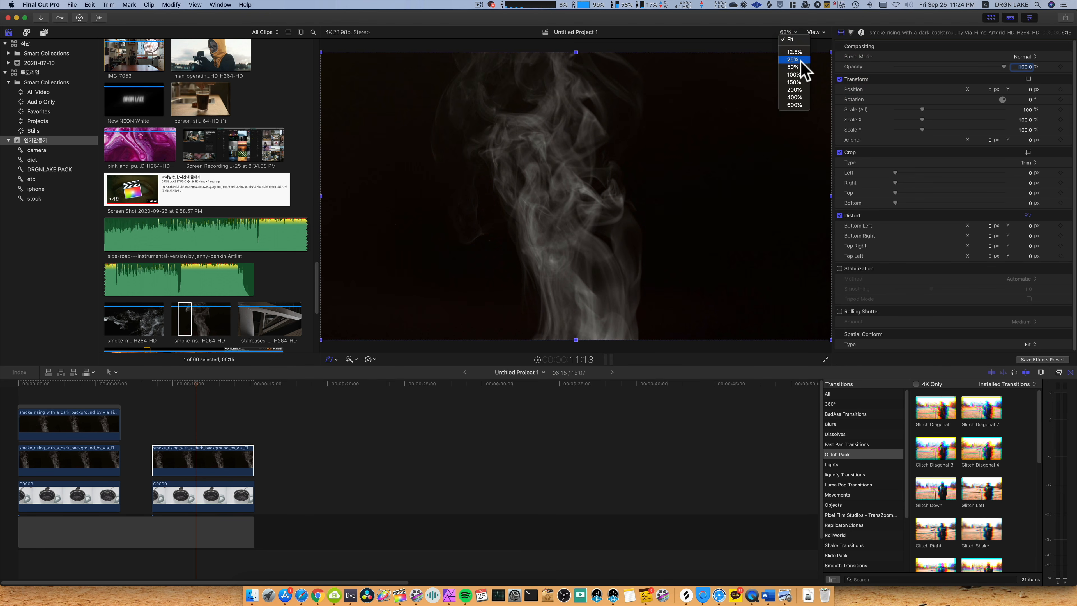
pyautogui.click(794, 59)
pyautogui.moveTo(677, 253); pyautogui.dragTo(664, 241)
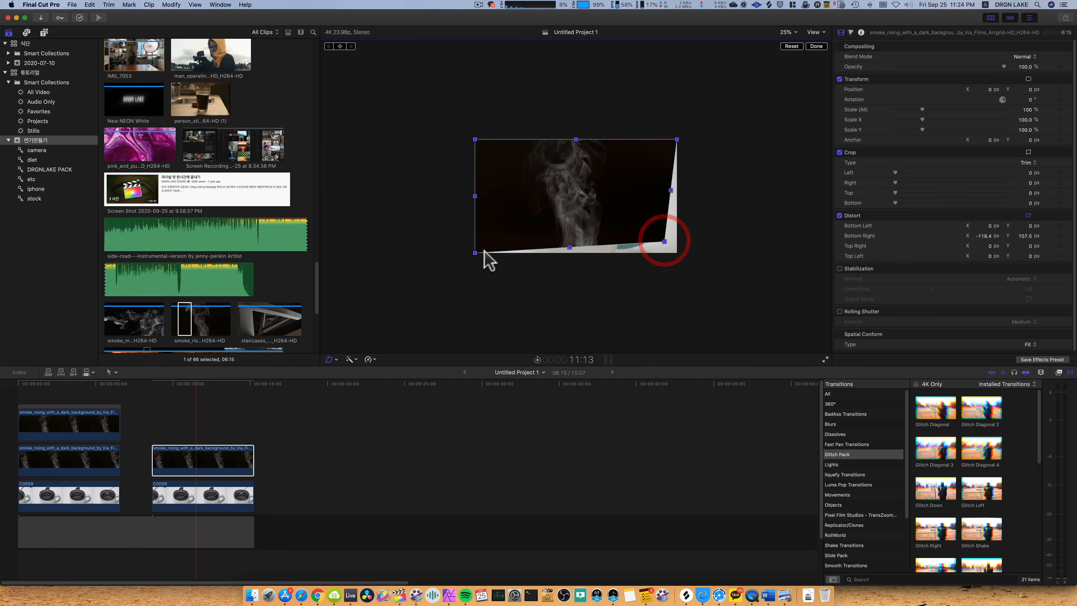
pyautogui.moveTo(475, 253); pyautogui.dragTo(490, 234)
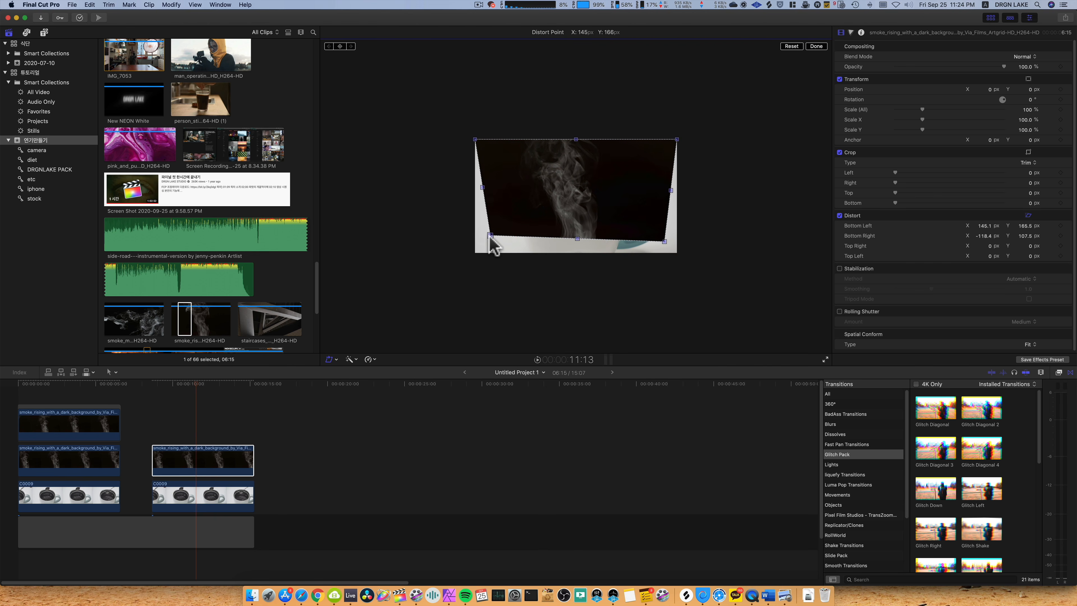
# Taper the smoke clip further, bottom left to about 279, 224 px and bottom right to about -301, 253 px, and finish the distortion.
pyautogui.click(219, 494)
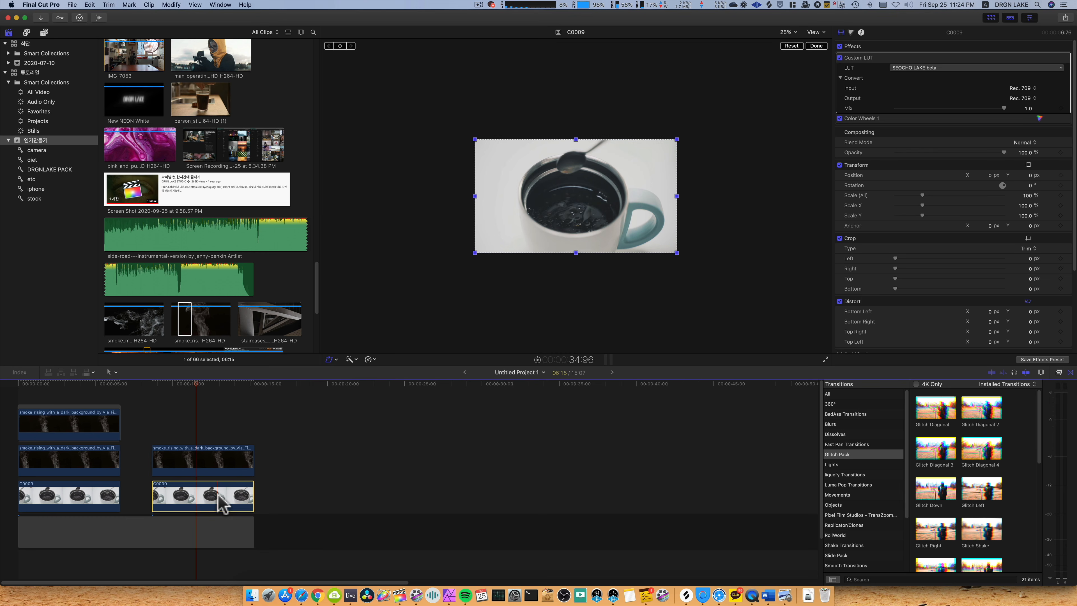
pyautogui.click(210, 466)
pyautogui.moveTo(491, 233); pyautogui.dragTo(507, 227)
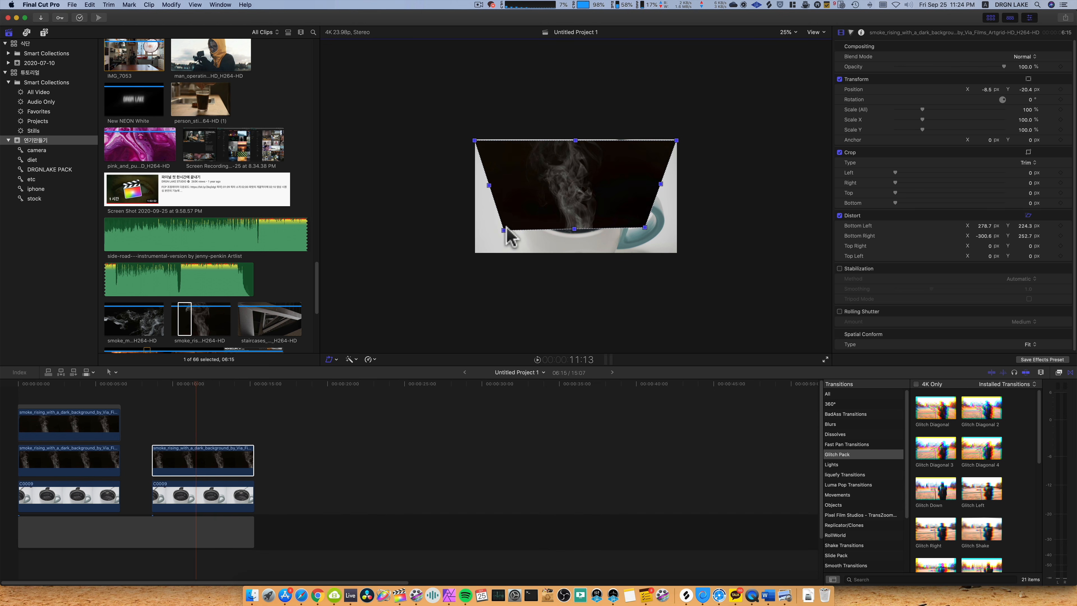
pyautogui.click(815, 46)
pyautogui.click(790, 24)
pyautogui.click(791, 31)
pyautogui.click(793, 41)
# Set the smoke clip's blend mode to Screen and toggle the clip off and on to compare.
pyautogui.click(1023, 56)
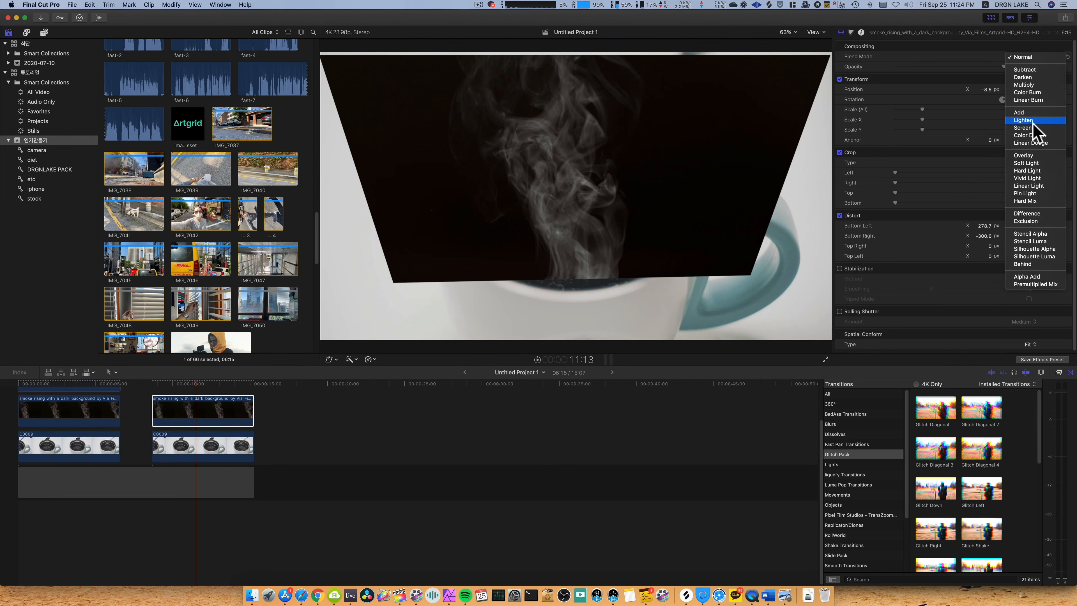
pyautogui.click(1034, 128)
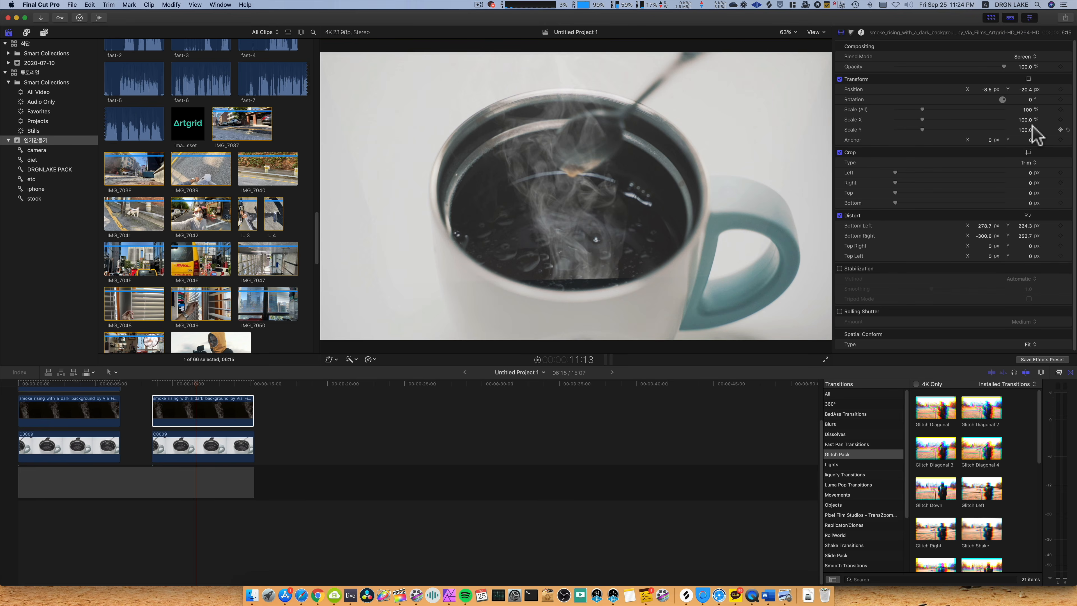
pyautogui.press('v')
pyautogui.press('v')
pyautogui.press('v')
pyautogui.press('v')
pyautogui.press('v')
pyautogui.press('v')
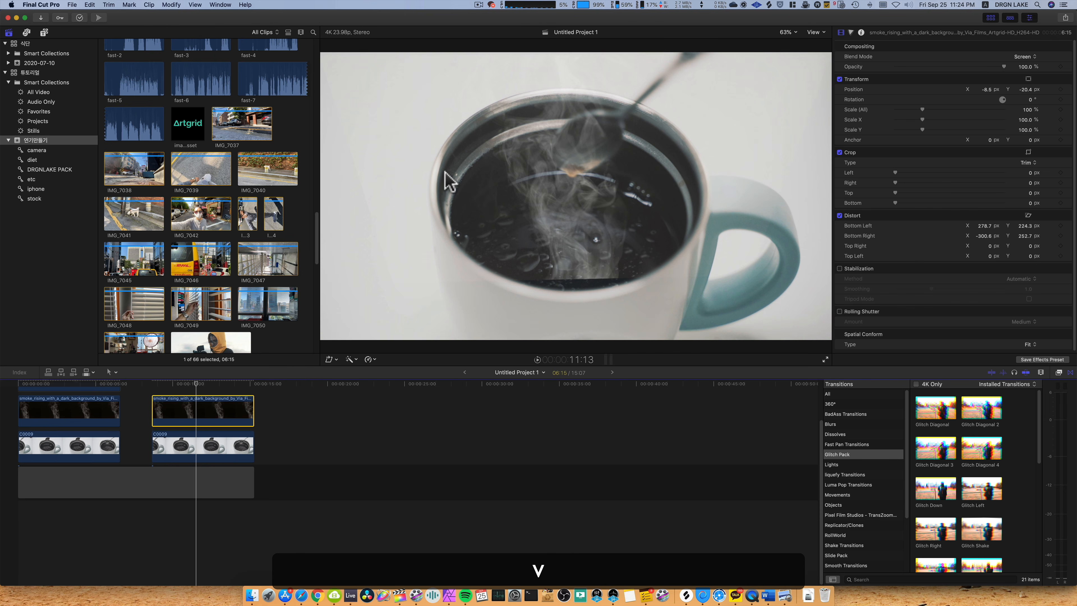
pyautogui.press('v')
pyautogui.press('v')
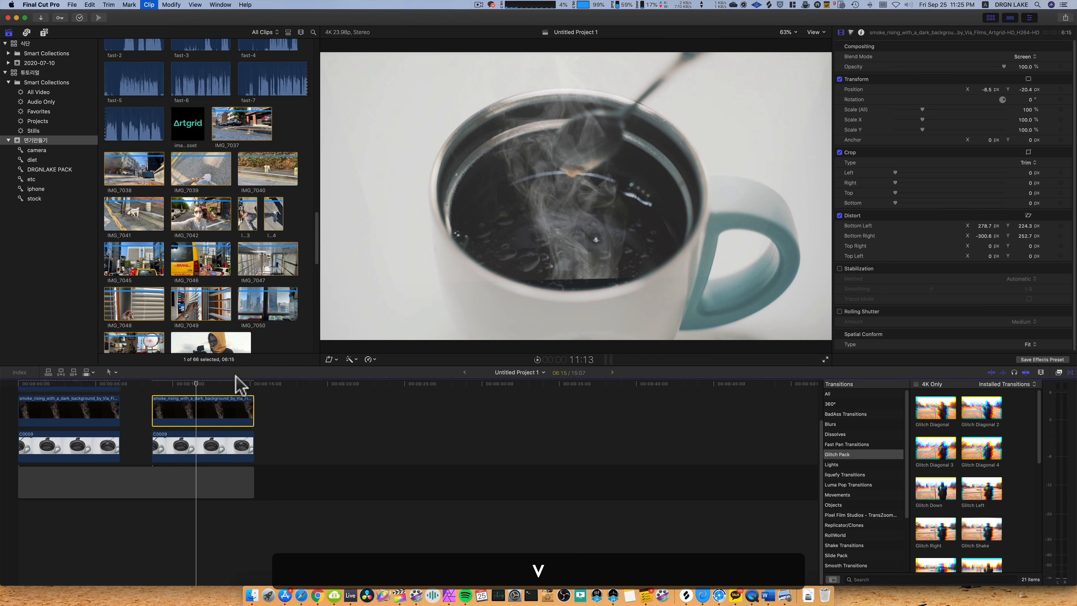
# Lower the smoke clip's shadow brightness with Color Wheels and keep its blend mode on Screen.
pyautogui.click(205, 411)
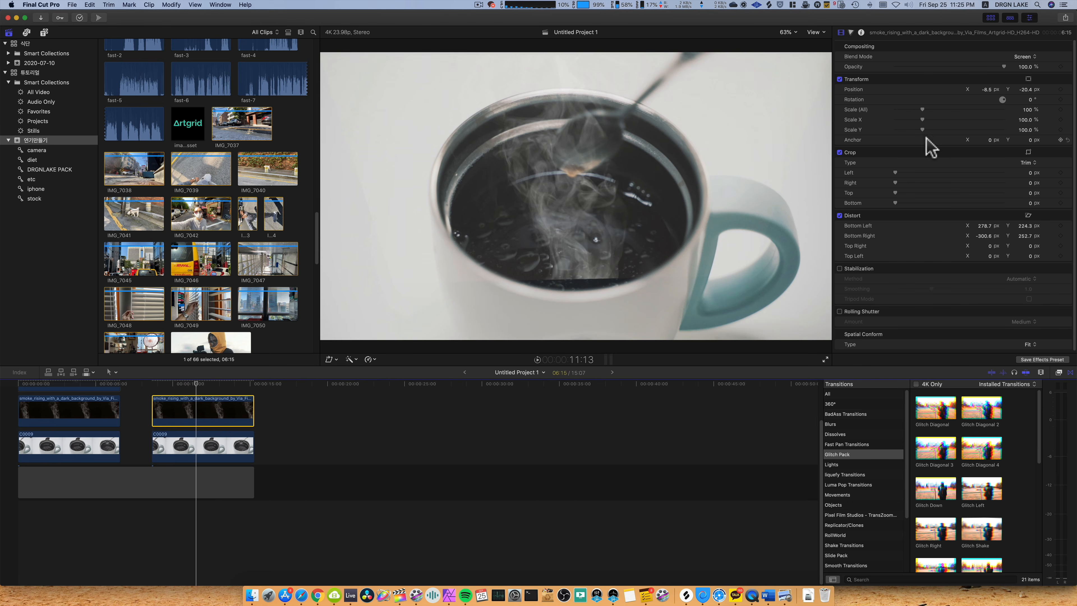
pyautogui.click(850, 32)
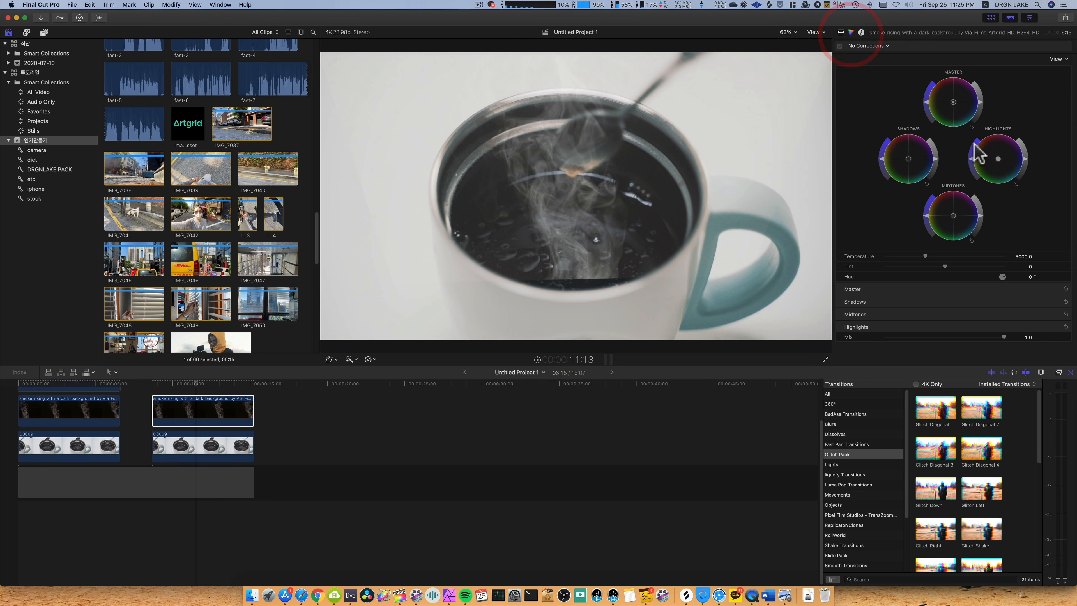
pyautogui.click(935, 158)
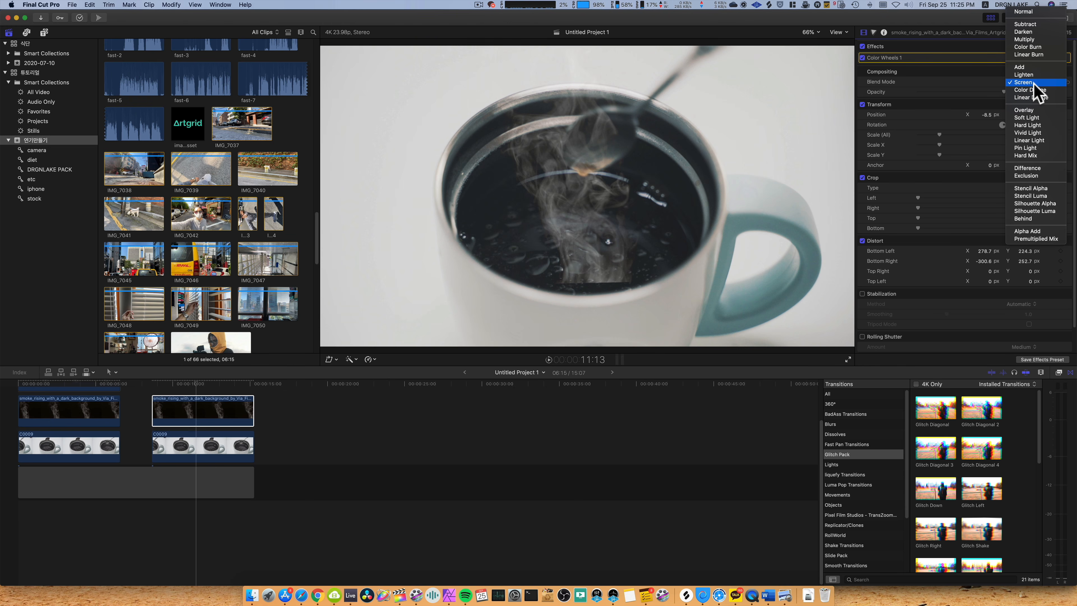
pyautogui.click(1035, 83)
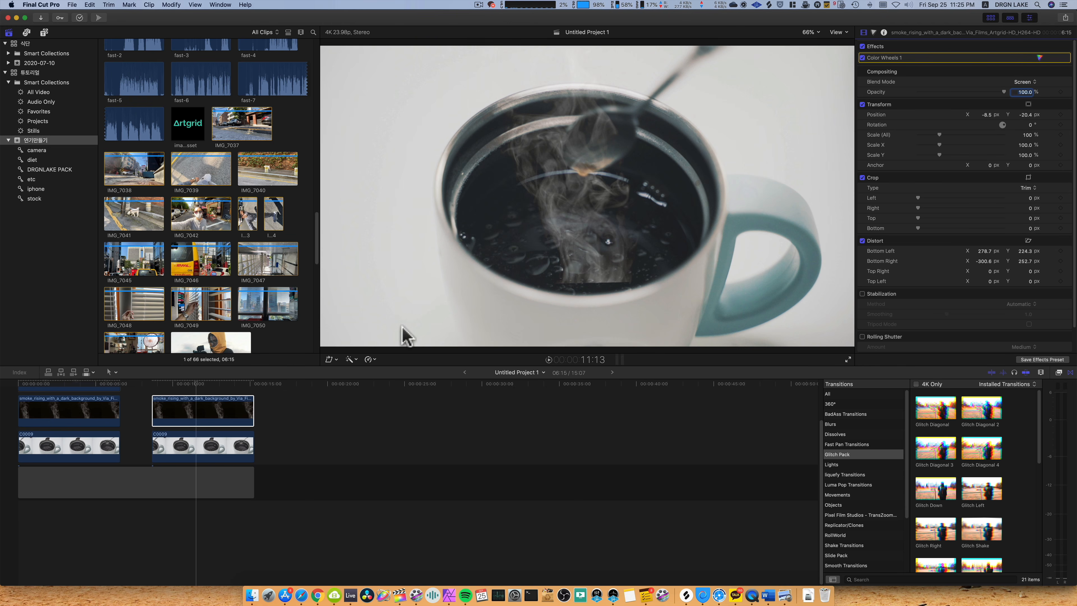
# Fine-tune the smoke clip's shadow and midtone brightness in Color Wheels and cool its temperature to about 4711.
pyautogui.click(873, 32)
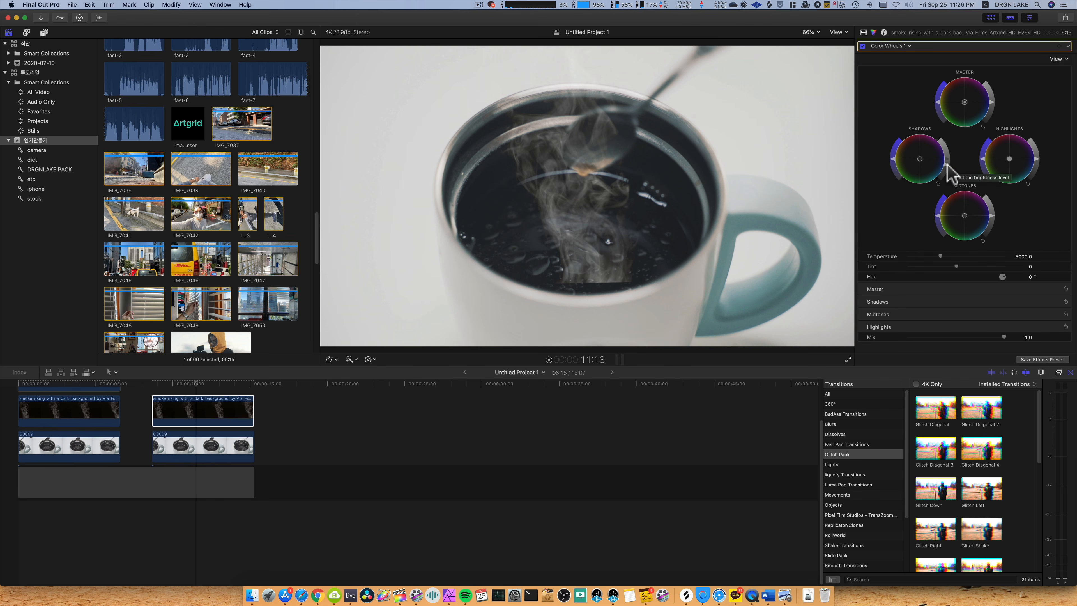
pyautogui.moveTo(940, 166)
pyautogui.mouseDown()
pyautogui.moveTo(942, 147)
pyautogui.moveTo(943, 159)
pyautogui.mouseUp()
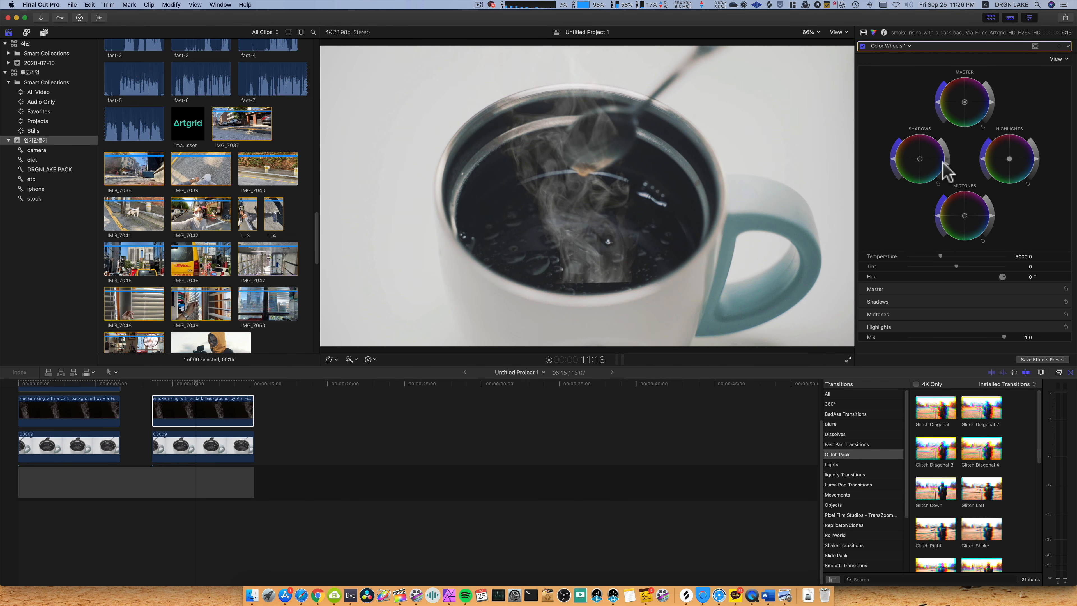
pyautogui.moveTo(942, 163); pyautogui.dragTo(943, 164)
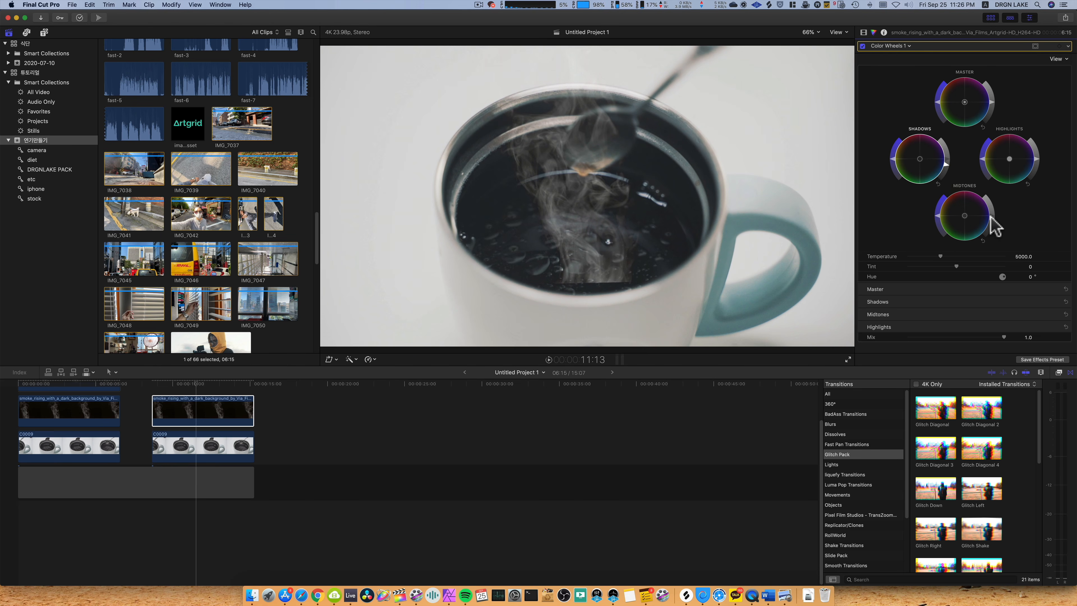
pyautogui.click(989, 221)
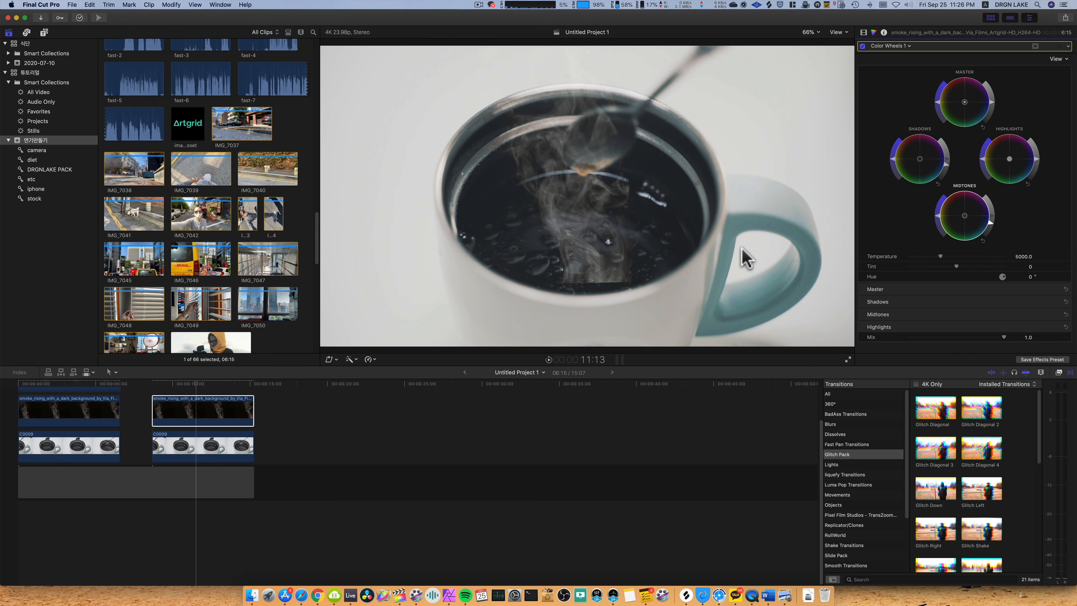
pyautogui.click(935, 261)
# Scale the smoke clip up to 423% and apply the Shape Mask effect to it.
pyautogui.click(863, 32)
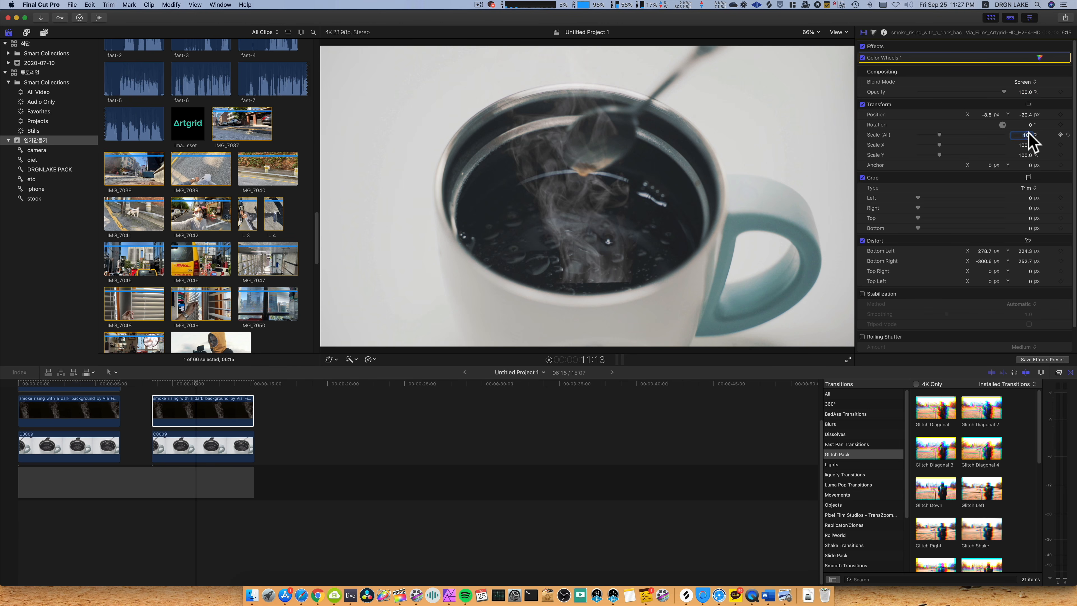
pyautogui.moveTo(1023, 135); pyautogui.dragTo(1028, 17)
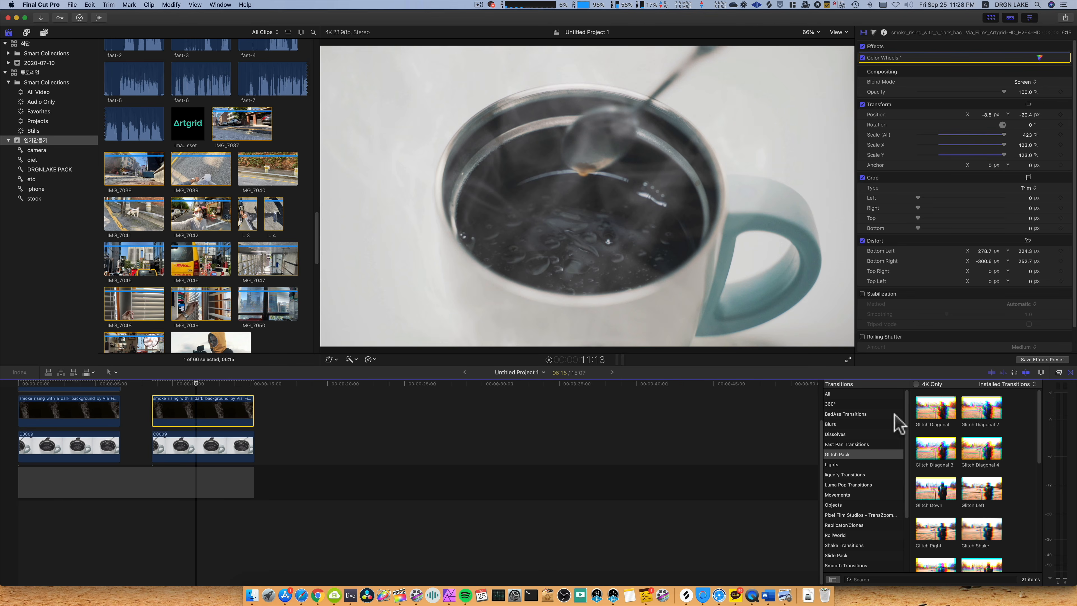
pyautogui.click(1058, 373)
pyautogui.click(830, 492)
pyautogui.click(928, 407)
pyautogui.moveTo(990, 455)
pyautogui.mouseDown()
pyautogui.moveTo(800, 487)
pyautogui.moveTo(216, 414)
pyautogui.mouseUp()
# Shrink the shape mask to a radius of about 126 over the coffee with the clip's Transform temporarily off, and restore Transform.
pyautogui.click(888, 67)
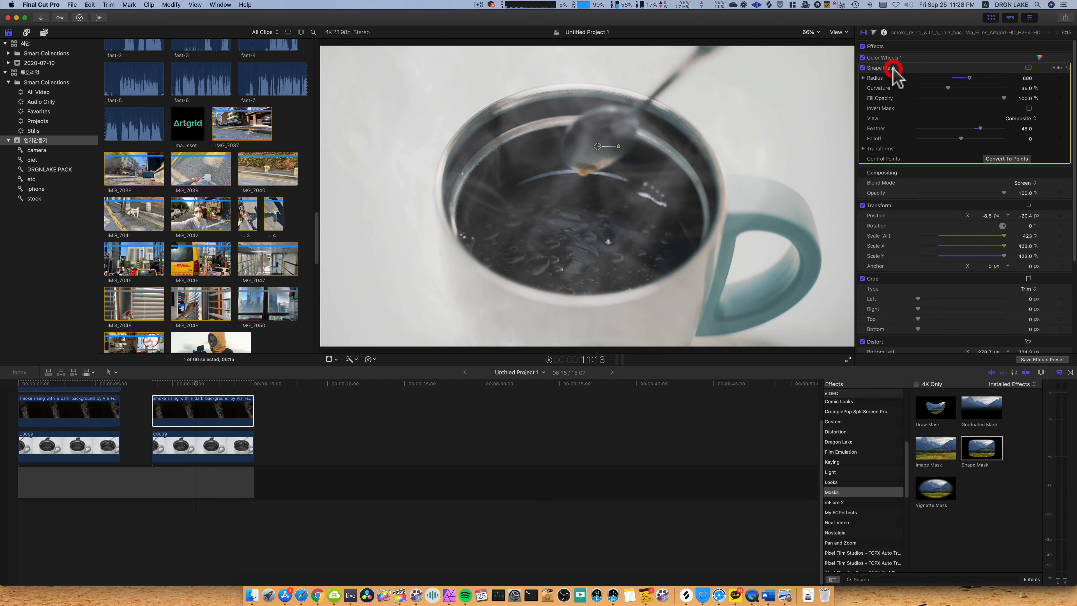
pyautogui.click(810, 33)
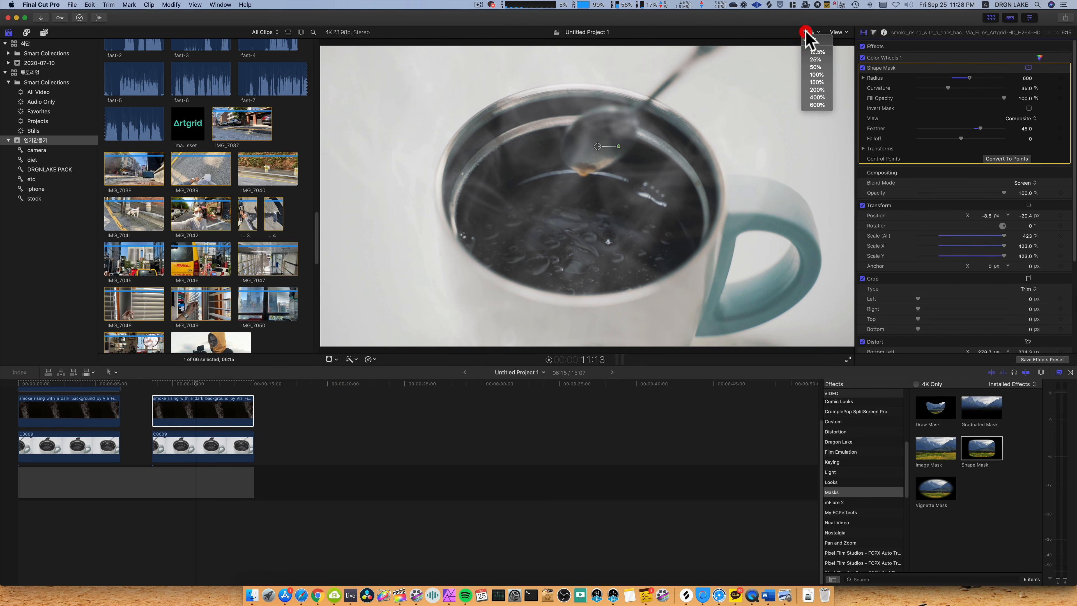
pyautogui.click(861, 206)
pyautogui.moveTo(458, 192); pyautogui.dragTo(557, 189)
pyautogui.moveTo(591, 255); pyautogui.dragTo(569, 186)
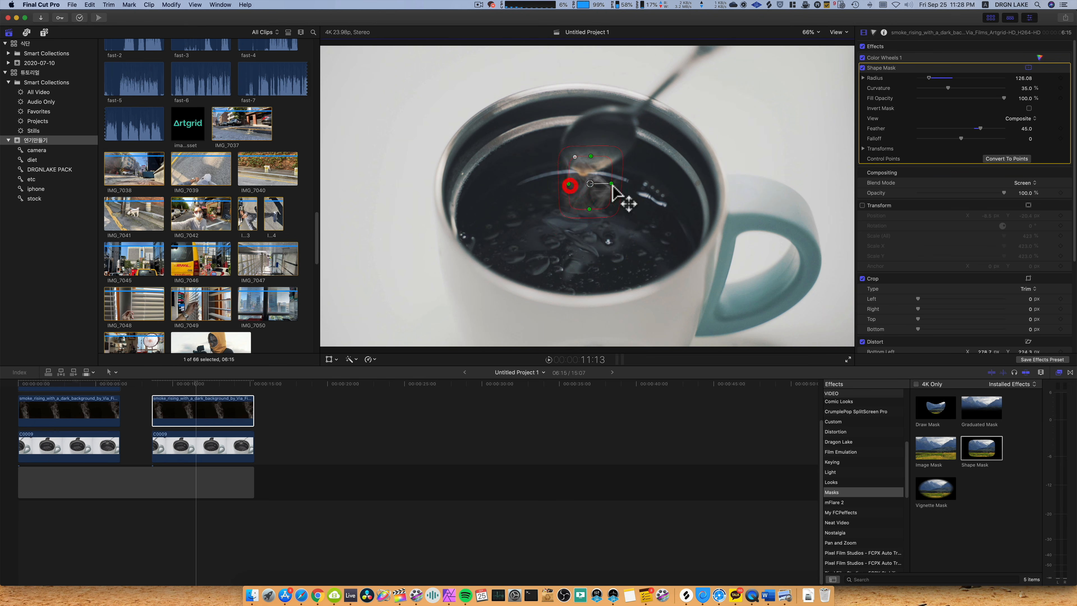
pyautogui.click(861, 205)
# Fit the shape mask to the cup's opening, extending above the rim, with a radius of about 157 and a feather of about 42.
pyautogui.moveTo(577, 202); pyautogui.dragTo(562, 231)
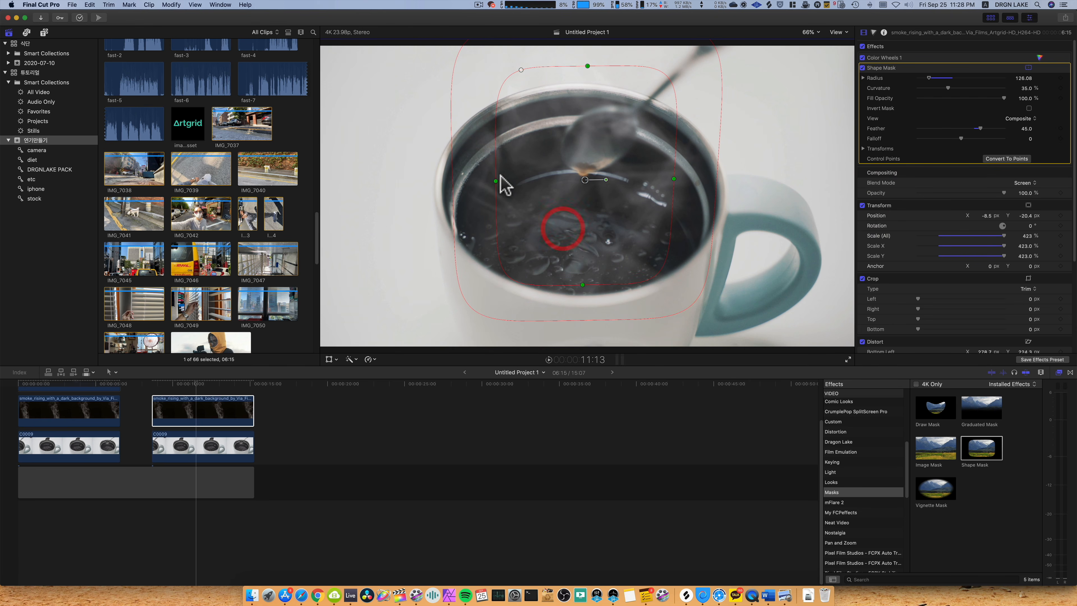
pyautogui.moveTo(496, 182); pyautogui.dragTo(404, 283)
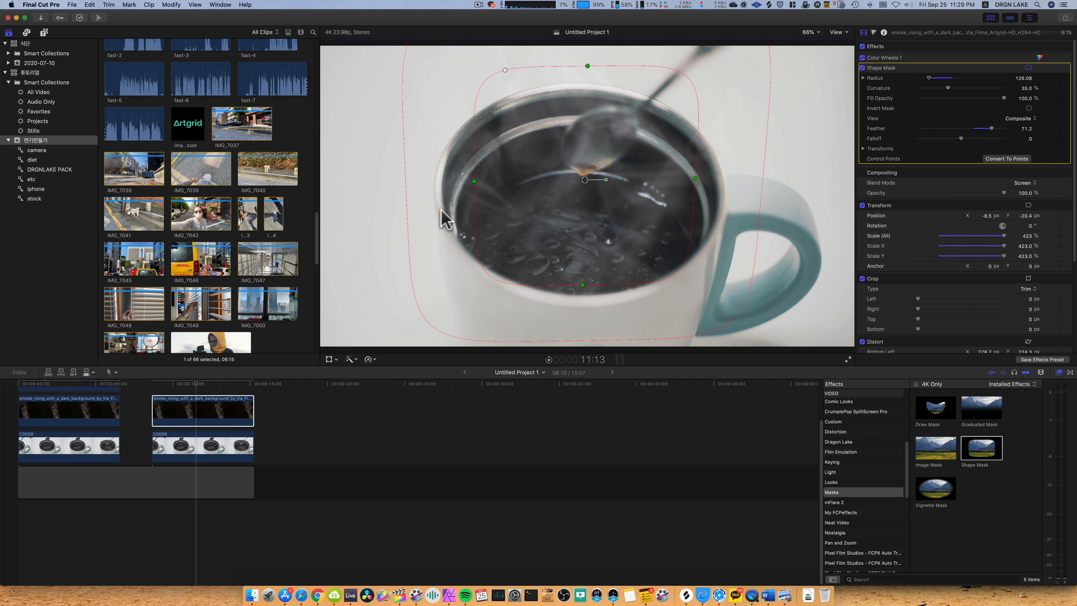
pyautogui.moveTo(582, 284)
pyautogui.mouseDown()
pyautogui.moveTo(577, 250)
pyautogui.moveTo(582, 271)
pyautogui.mouseUp()
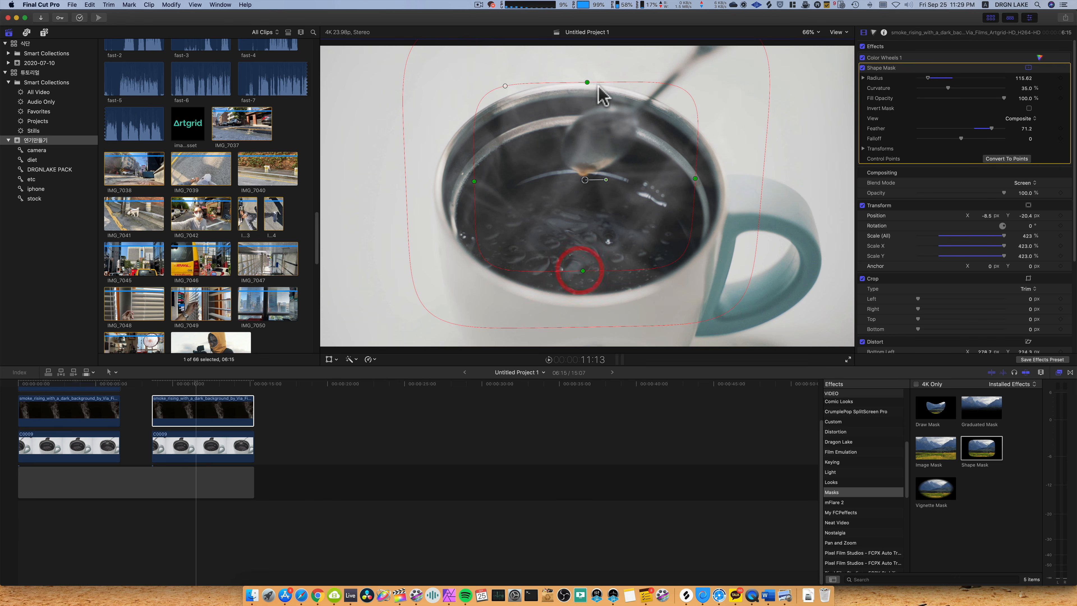
pyautogui.moveTo(587, 82); pyautogui.dragTo(584, 58)
pyautogui.moveTo(581, 219); pyautogui.dragTo(581, 262)
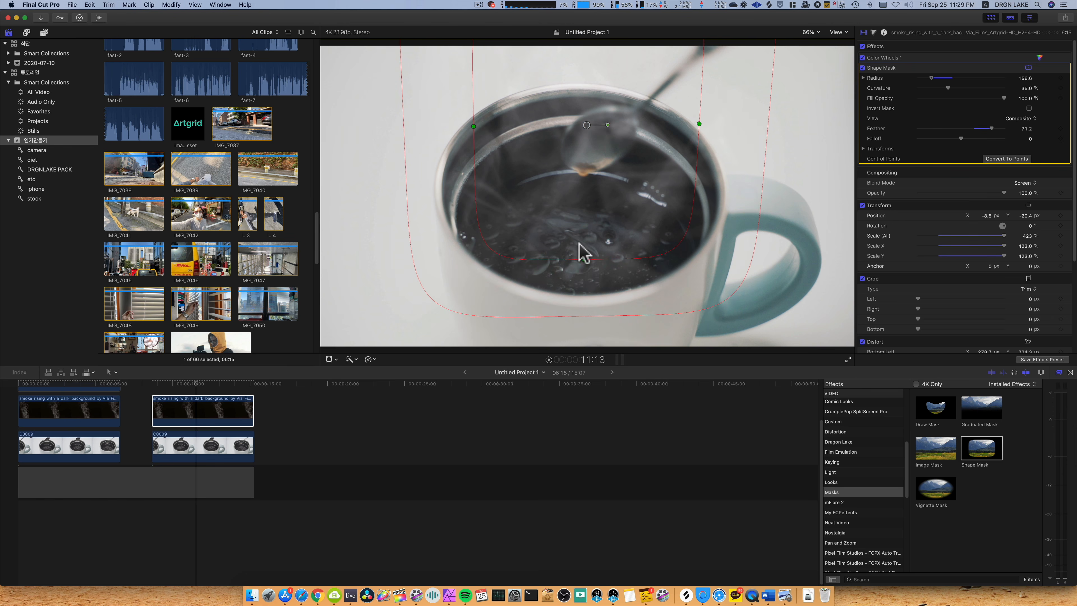
pyautogui.moveTo(641, 191); pyautogui.dragTo(645, 196)
pyautogui.moveTo(410, 182); pyautogui.dragTo(441, 179)
# Play back the masked smoke over the cup from the start of the second clip pair and collapse the Shape Mask parameters.
pyautogui.click(153, 385)
pyautogui.press('l')
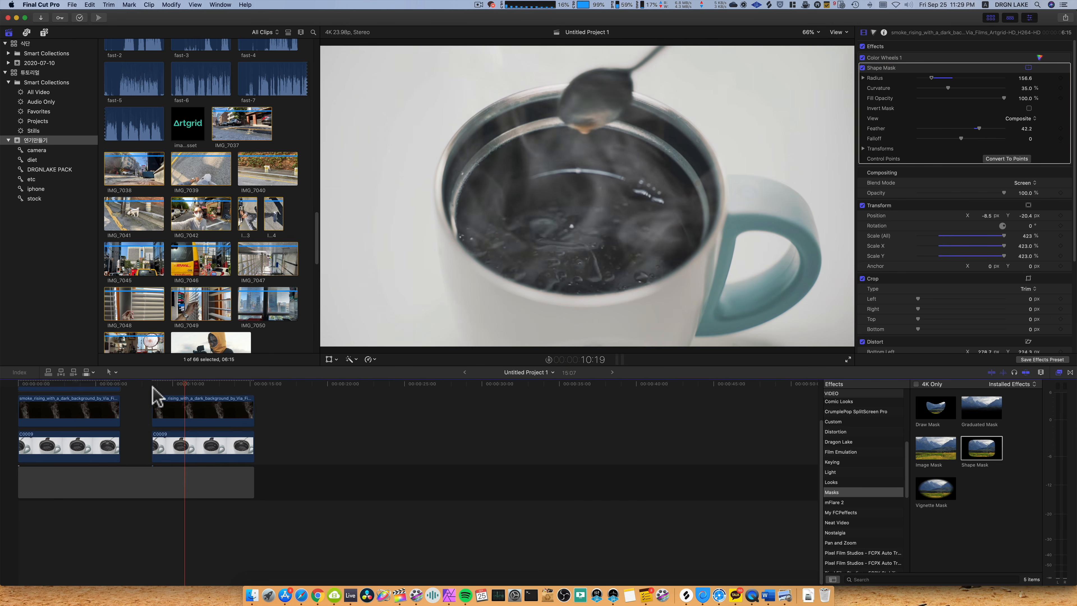
pyautogui.press('space')
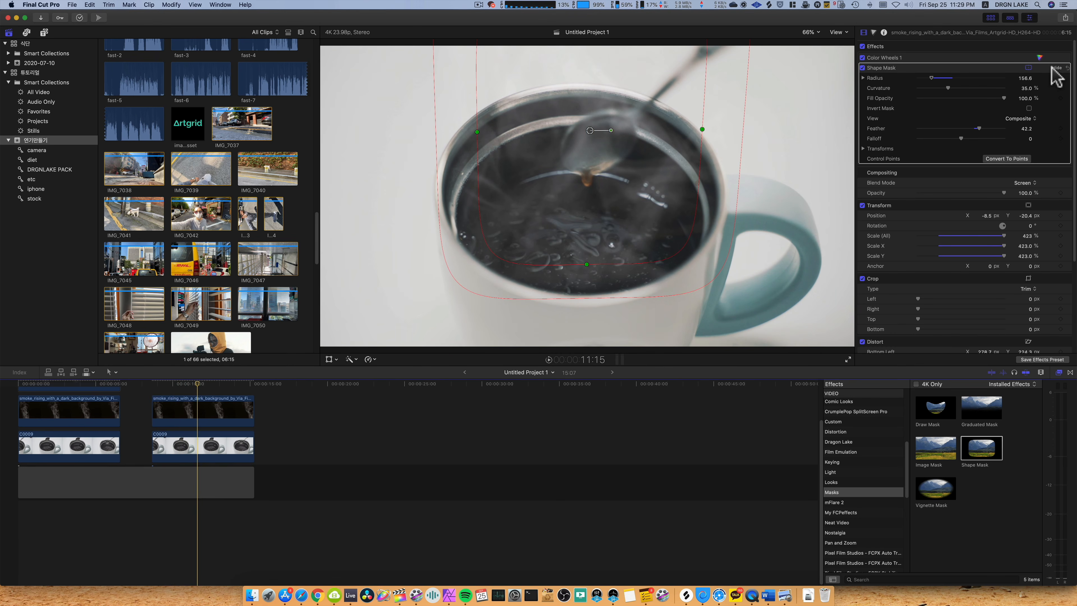
pyautogui.click(1054, 68)
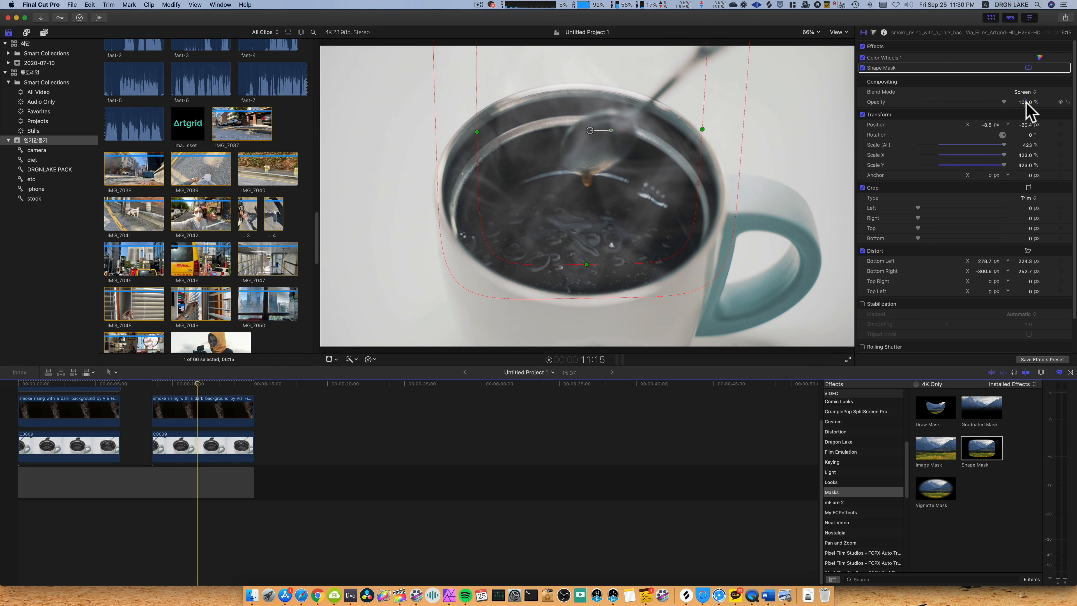
# Lower the masked smoke clip's opacity to 27.46% and play back the second clip pair from its start.
pyautogui.moveTo(1024, 103); pyautogui.dragTo(1024, 103)
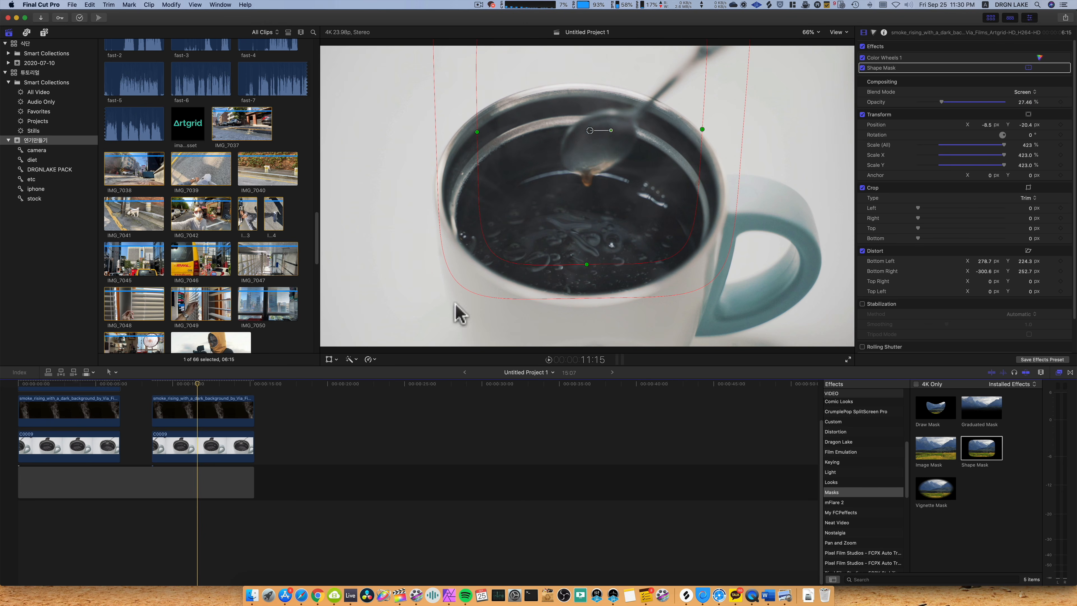
pyautogui.click(154, 388)
pyautogui.press('space')
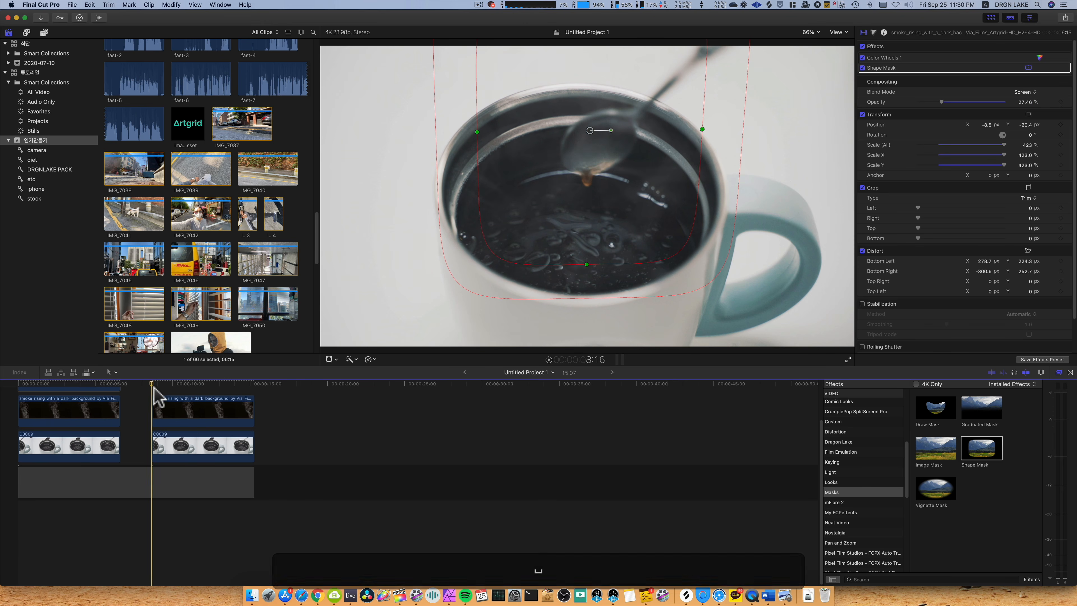
pyautogui.press('space')
# Lower the masked smoke clip's opacity to 9.81% and replay the second clip pair from its start.
pyautogui.click(184, 415)
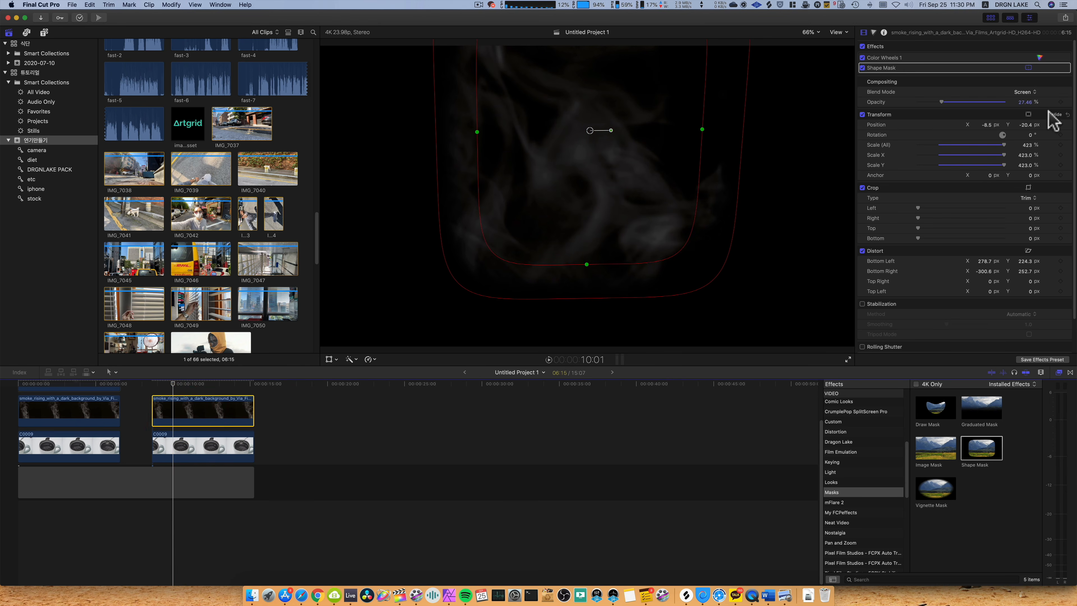
pyautogui.moveTo(1024, 102); pyautogui.dragTo(1020, 103)
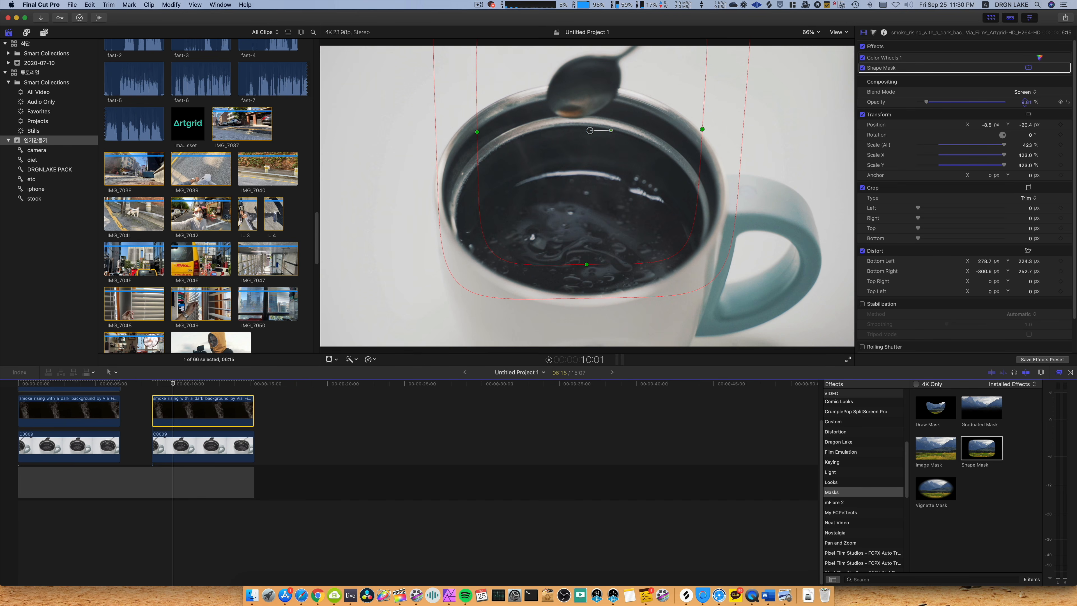
pyautogui.click(152, 388)
pyautogui.press('space')
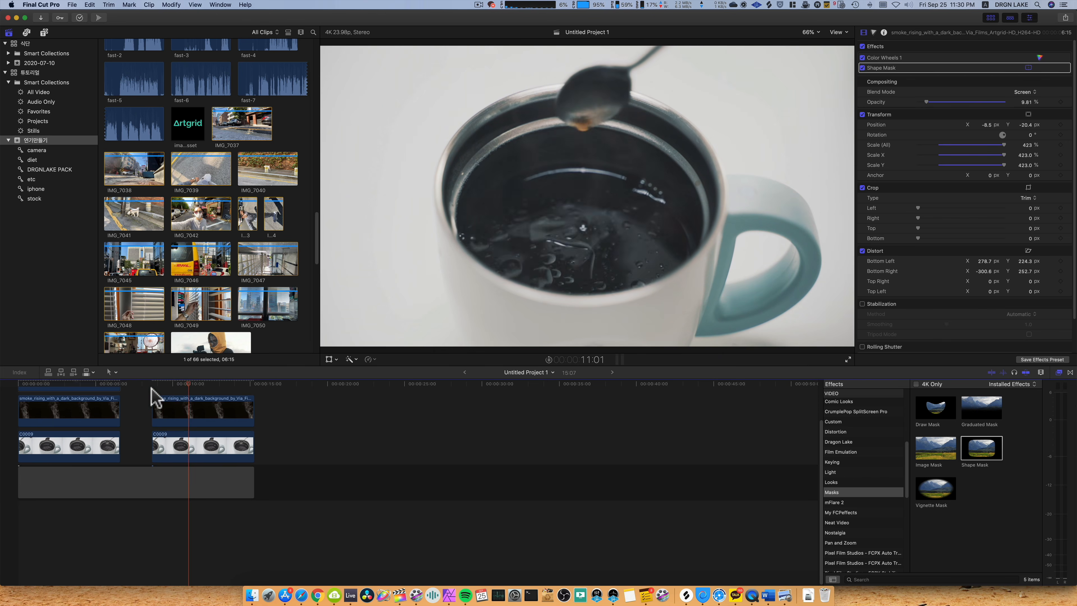
pyautogui.press('space')
# Adjust the masked smoke clip's opacity to 9.96% and replay it over the cup from near its start.
pyautogui.click(195, 409)
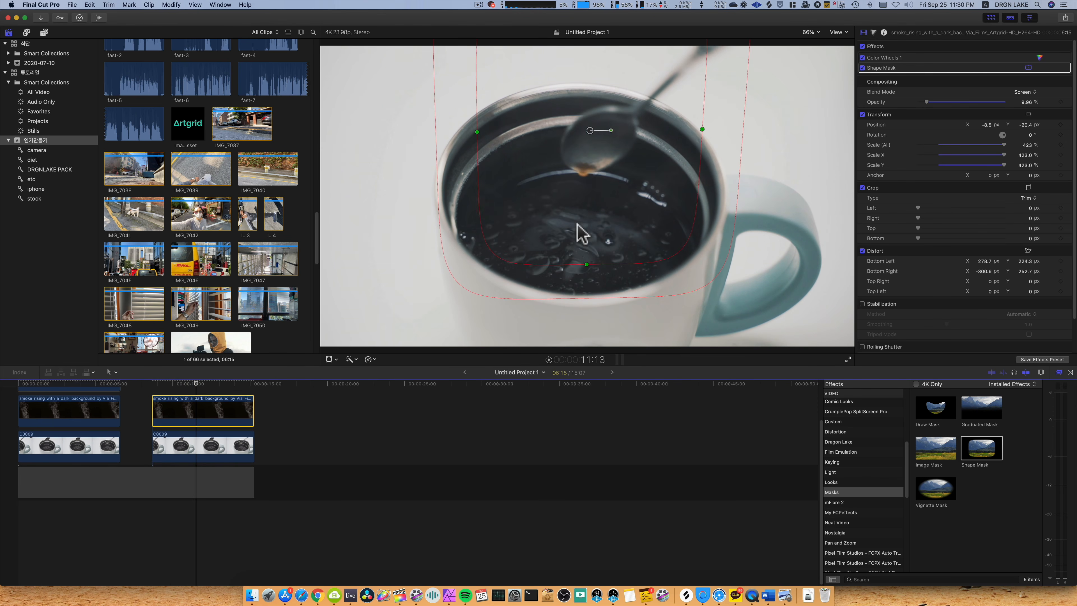
pyautogui.scroll(3, 137, 484)
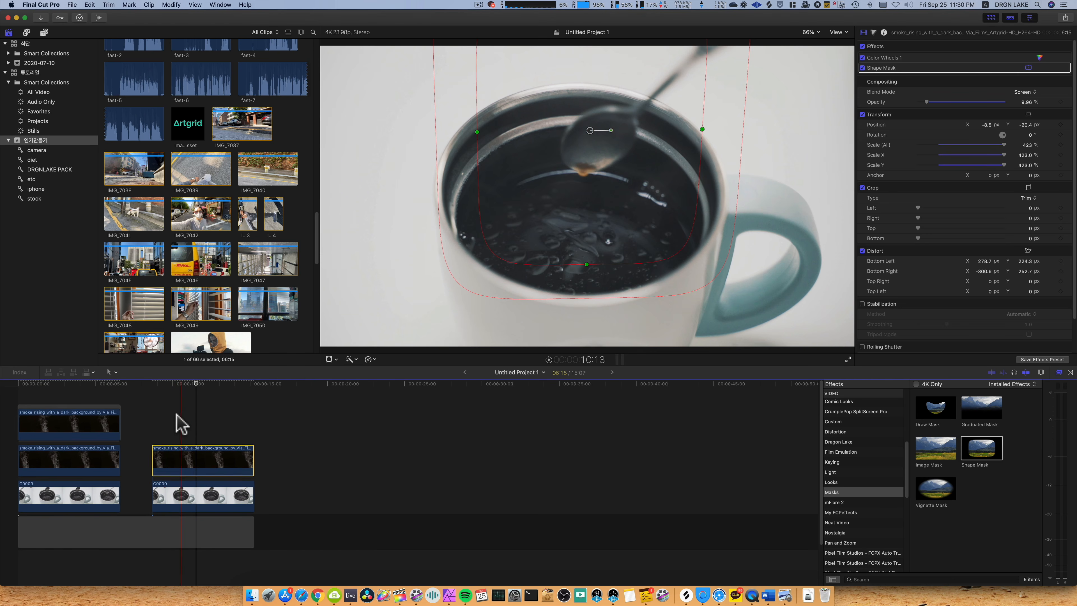
pyautogui.click(169, 421)
pyautogui.press('space')
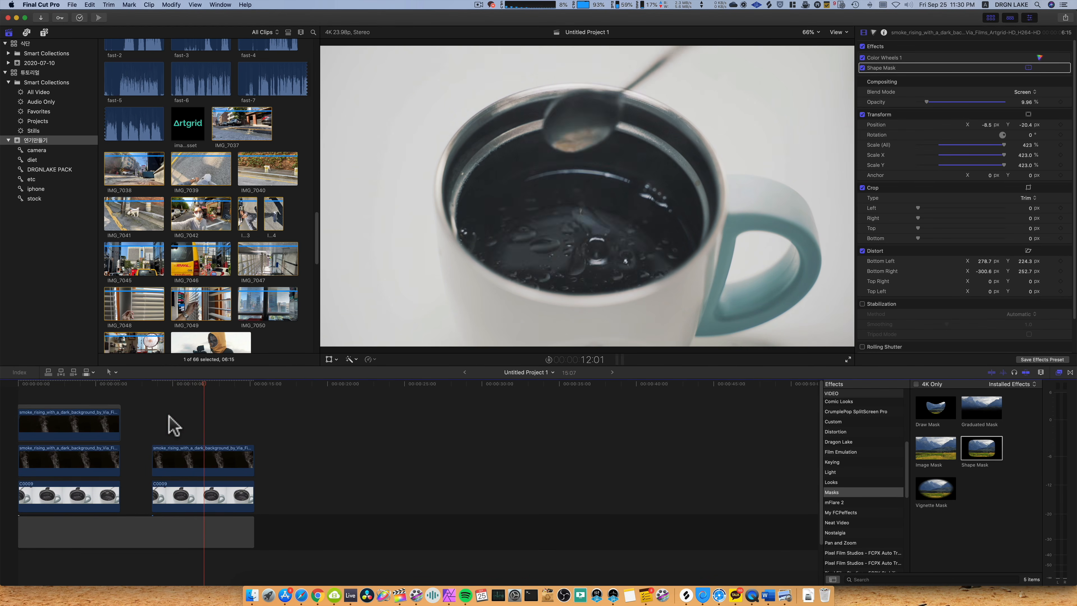
pyautogui.press('space')
# Set the second pair's smoke clip opacity to 13.4% and play the result over the cup.
pyautogui.click(211, 458)
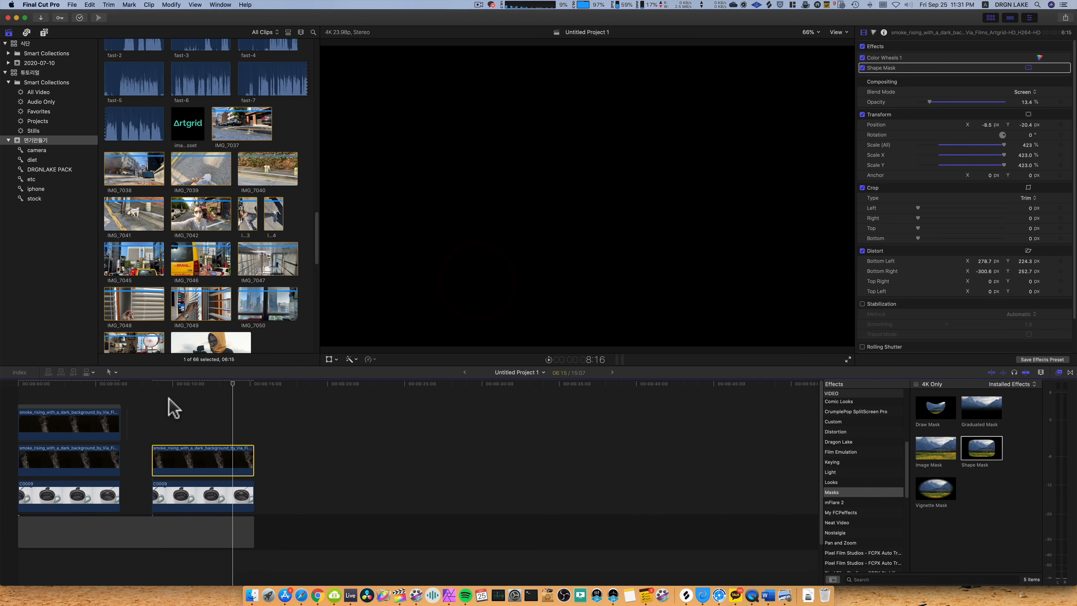
pyautogui.click(161, 408)
pyautogui.press('space')
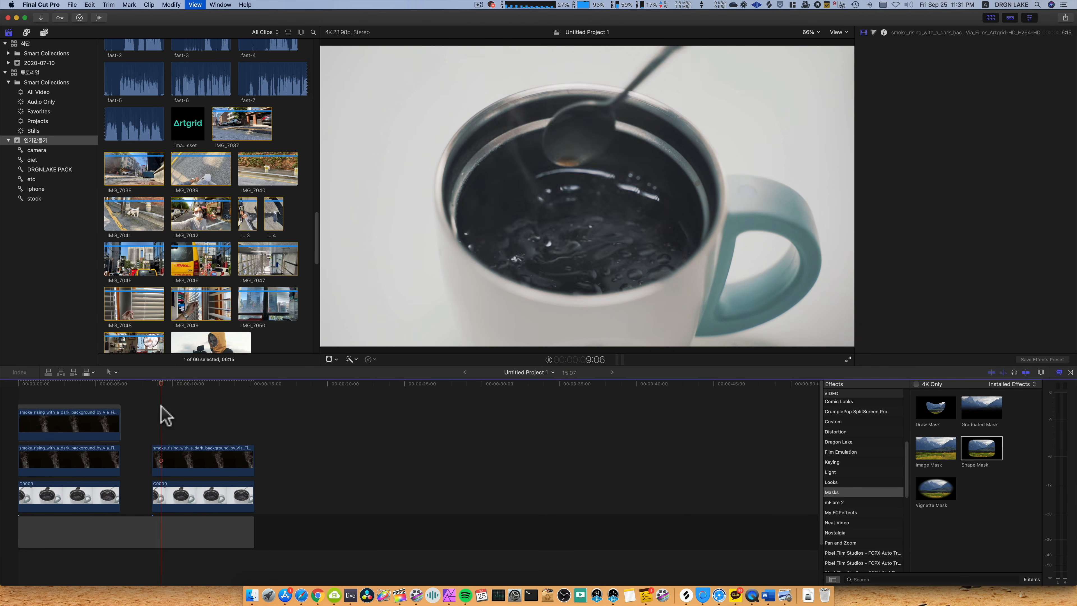
# Reveal the first pair's upper smoke clip in the browser and stack its source range above the second pair's smoke clip.
pyautogui.click(53, 424)
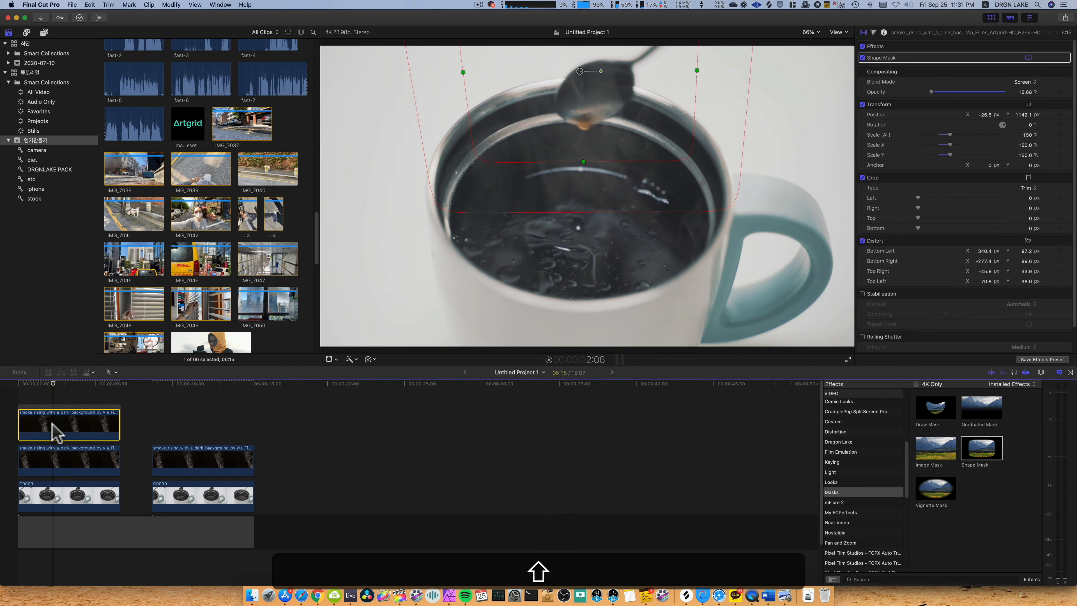
pyautogui.hotkey('shift', 'f')
pyautogui.moveTo(175, 326); pyautogui.dragTo(154, 431)
# Compare the source ranges of the second pair's two stacked smoke clips by revealing each in the browser.
pyautogui.click(177, 463)
pyautogui.hotkey('shift', 'f')
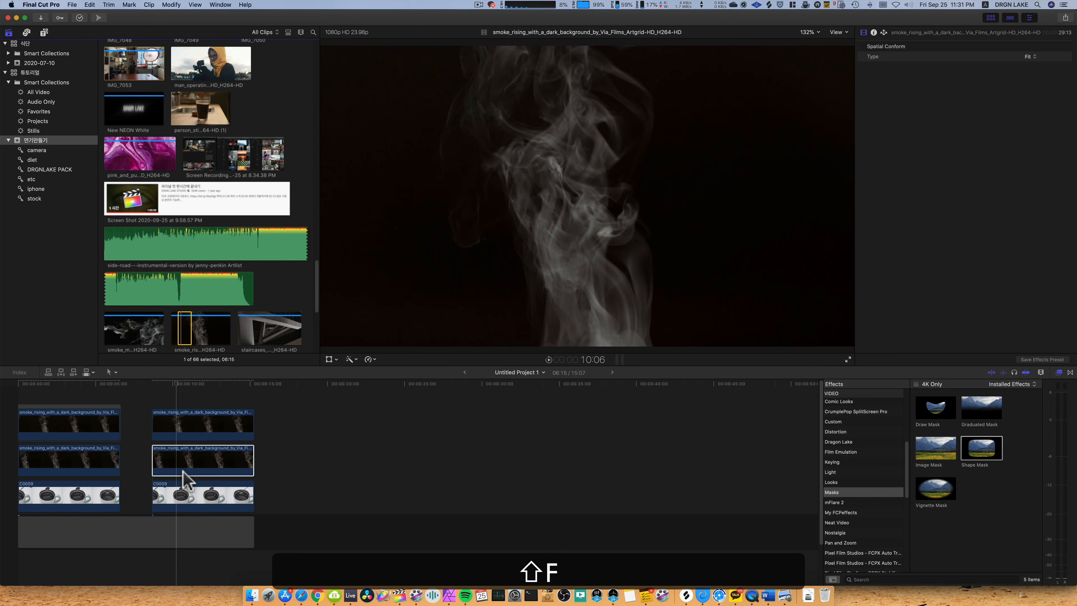
pyautogui.click(185, 431)
pyautogui.hotkey('shift', 'f')
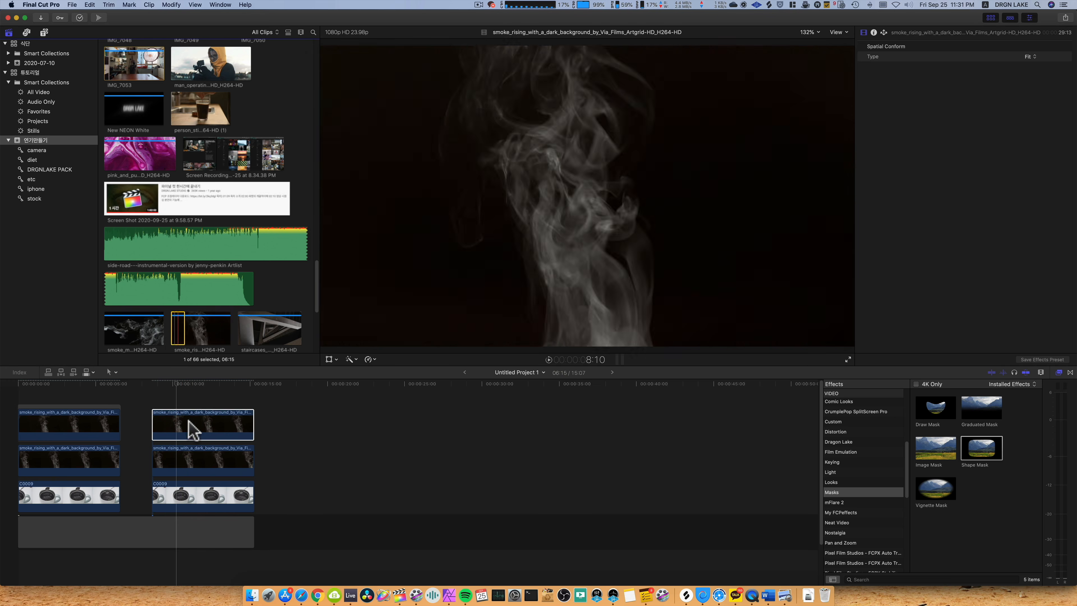
pyautogui.click(190, 425)
pyautogui.click(189, 469)
pyautogui.click(181, 397)
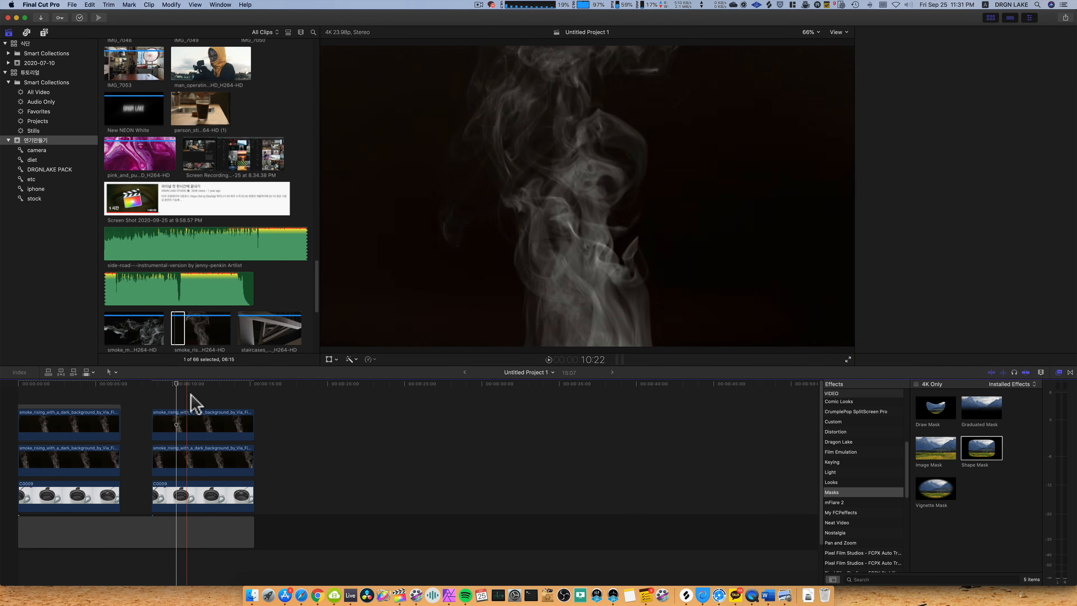
# Place the playhead at 11:05 and scale the second pair's upper smoke clip down to 87%.
pyautogui.click(192, 395)
pyautogui.click(194, 422)
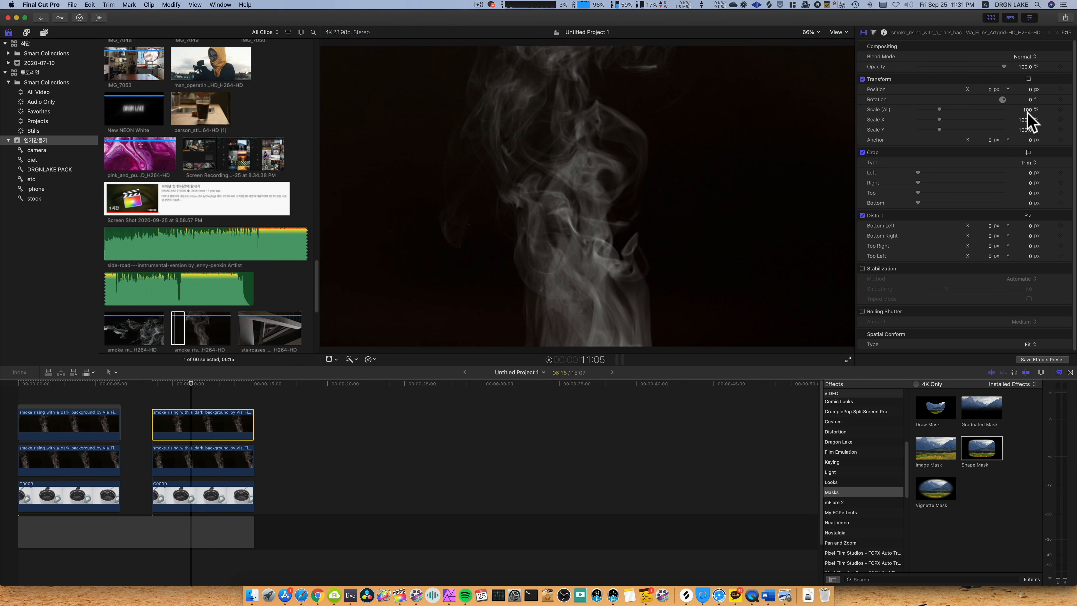
pyautogui.moveTo(1025, 111); pyautogui.dragTo(1020, 111)
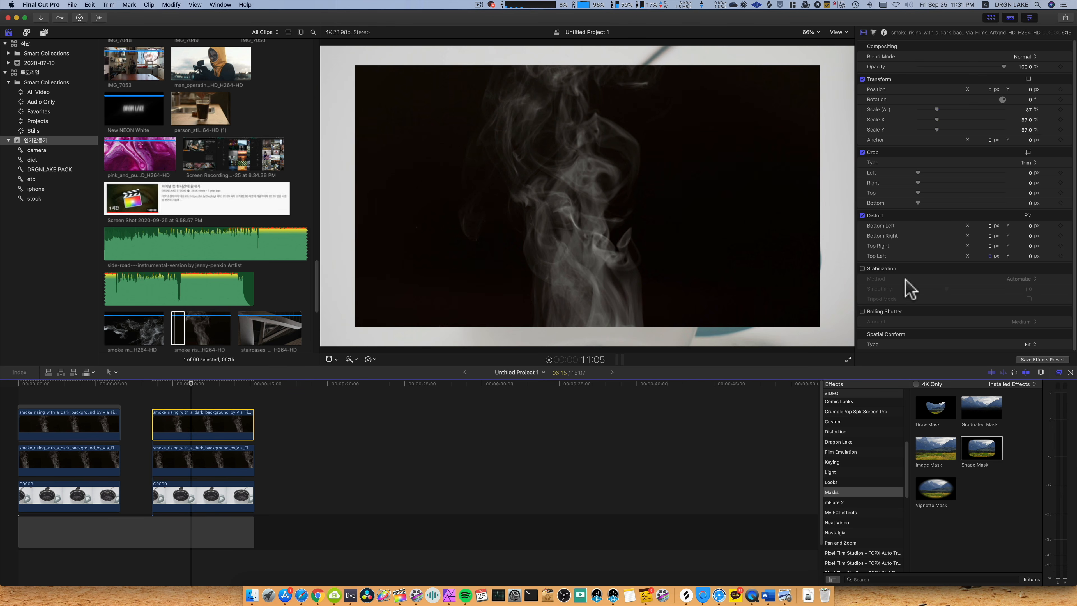
# Copy the lower smoke clip's attributes and paste only Distort onto the upper smoke clip.
pyautogui.click(199, 463)
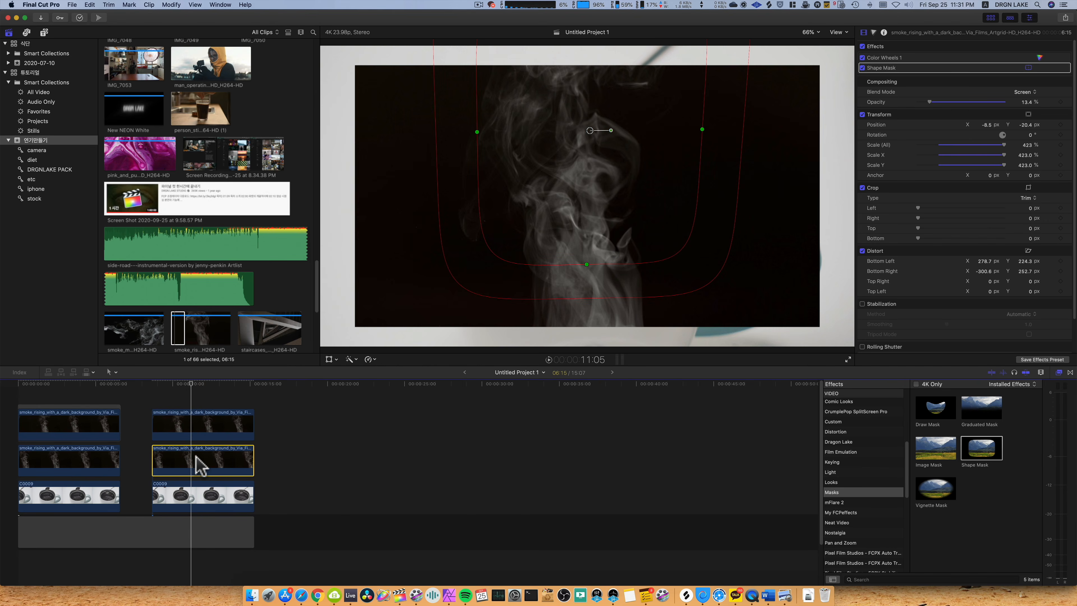
pyautogui.press('super+c')
pyautogui.click(195, 430)
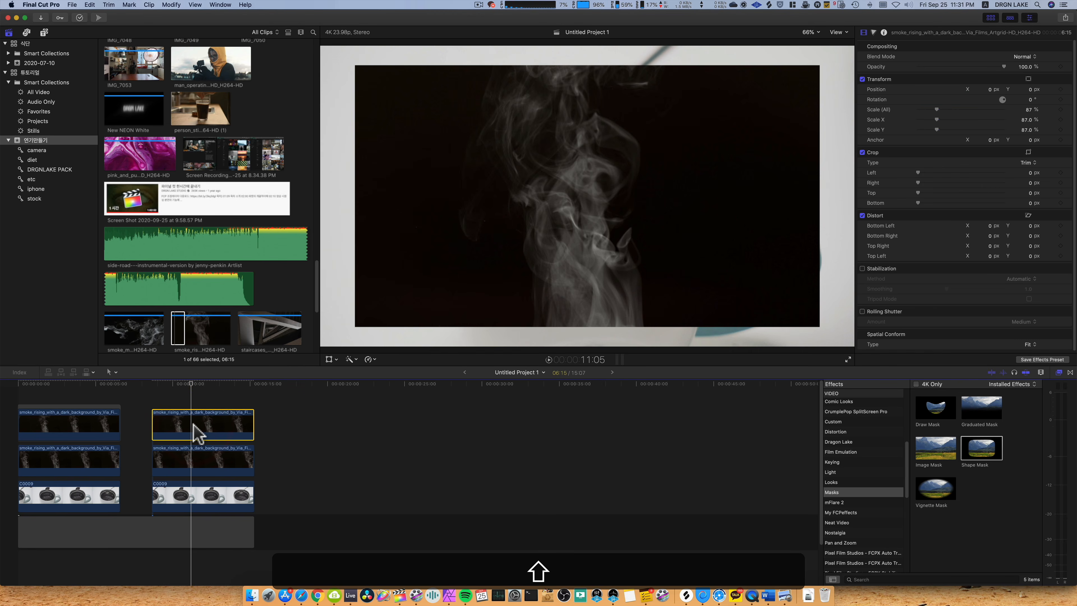
pyautogui.press('shift+super+v')
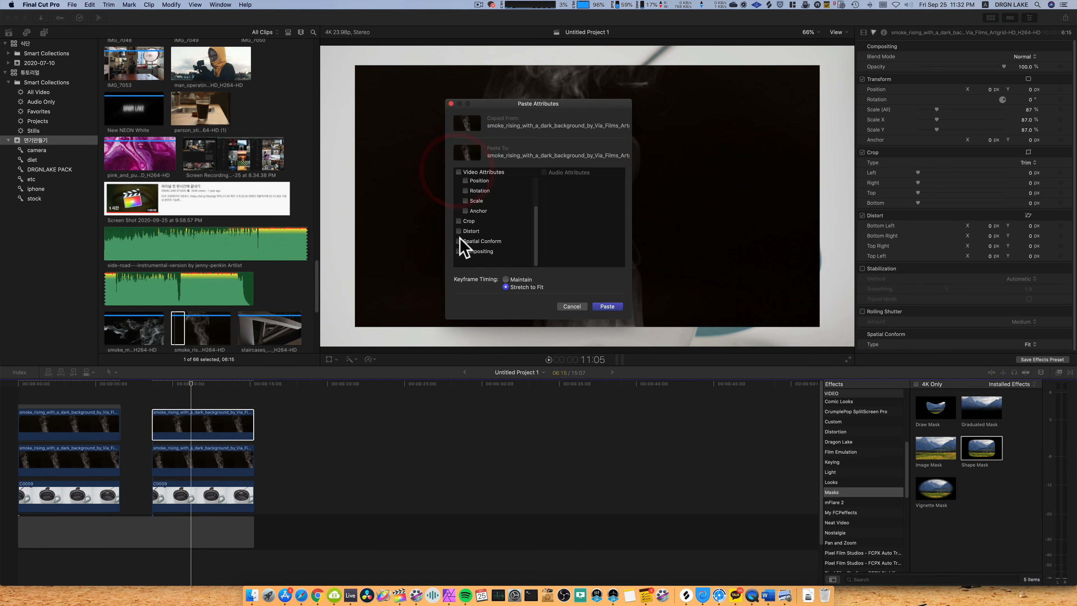
pyautogui.click(607, 307)
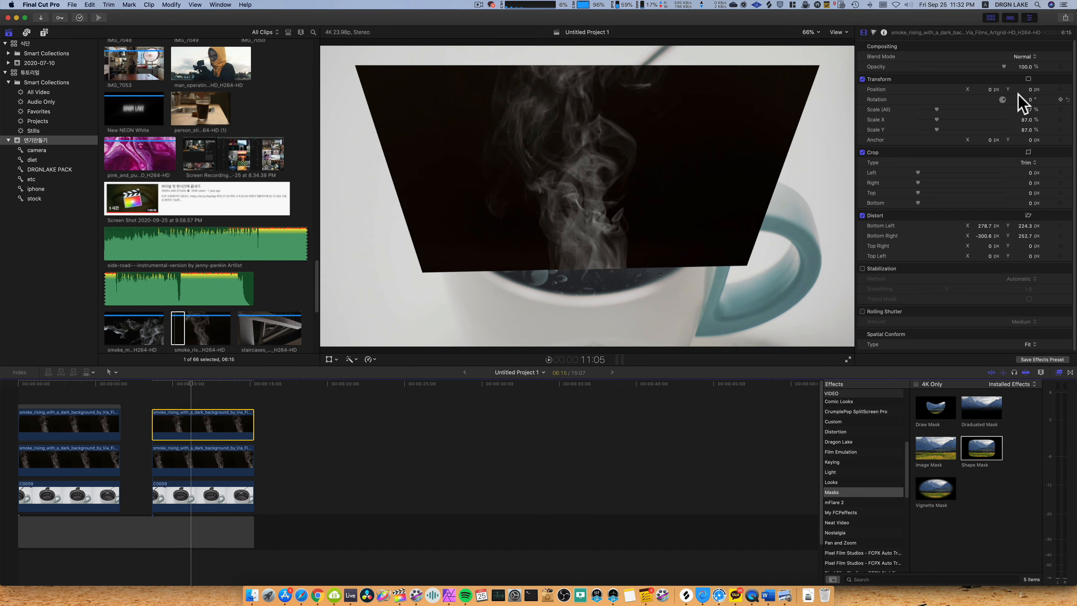
# Set the upper smoke clip's blend mode to Screen and open its color correction controls.
pyautogui.click(1024, 57)
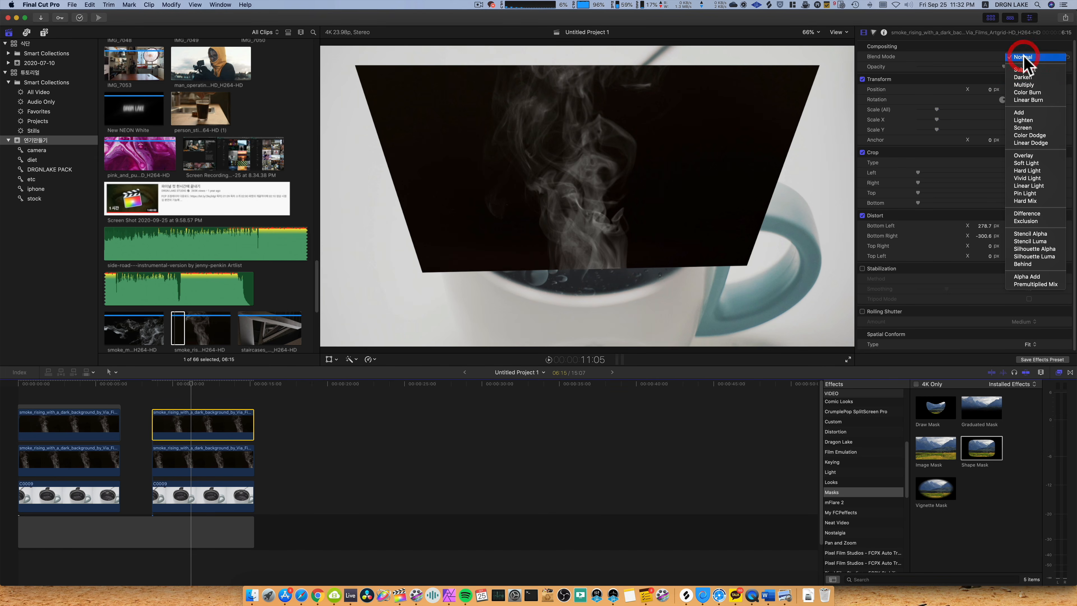
pyautogui.click(1033, 127)
pyautogui.press('super+6')
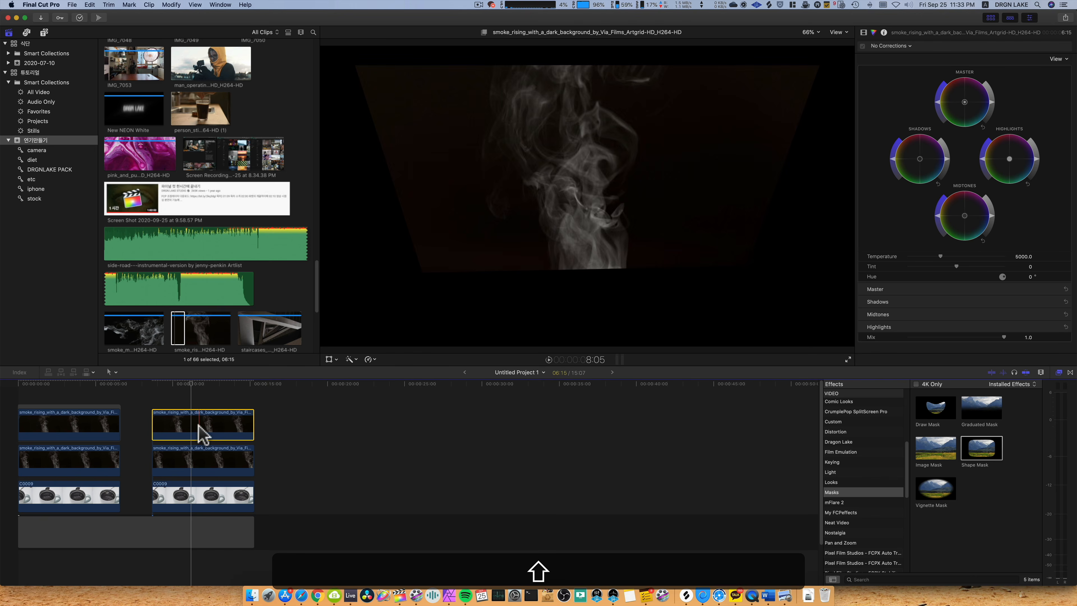
# Paste only the copied Color Wheels 1 correction onto the upper smoke clip and compare it with the lower clip.
pyautogui.press('super+shift+v')
pyautogui.click(458, 172)
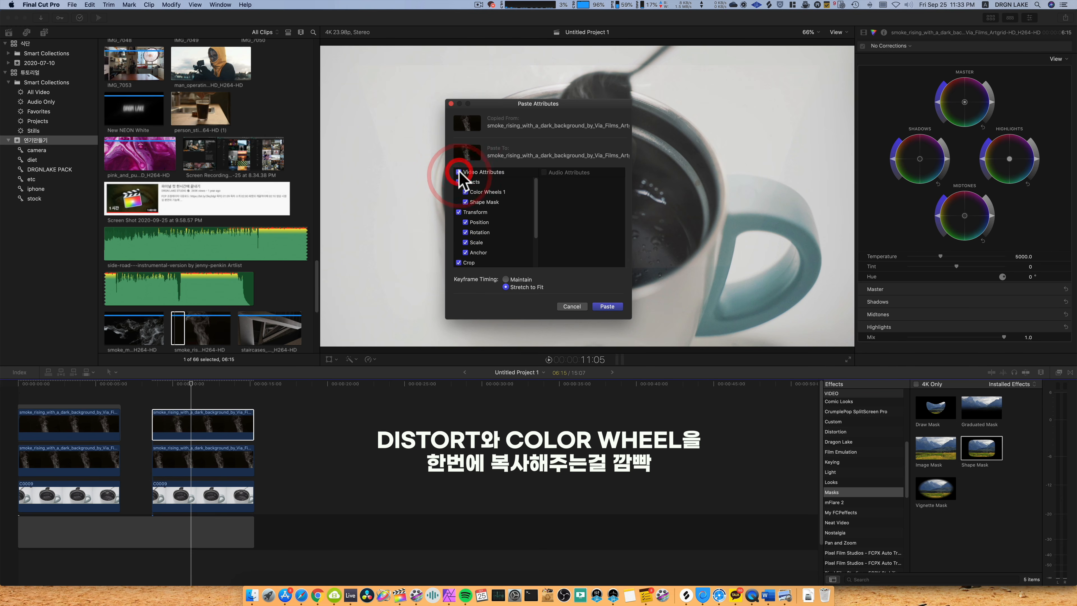
pyautogui.click(466, 192)
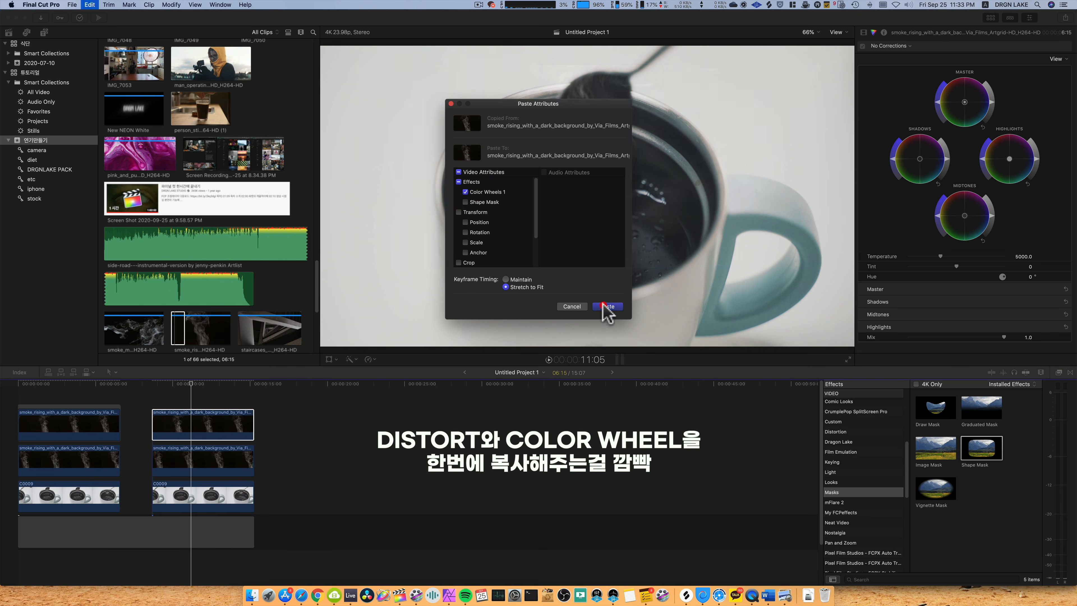
pyautogui.click(607, 306)
pyautogui.click(212, 448)
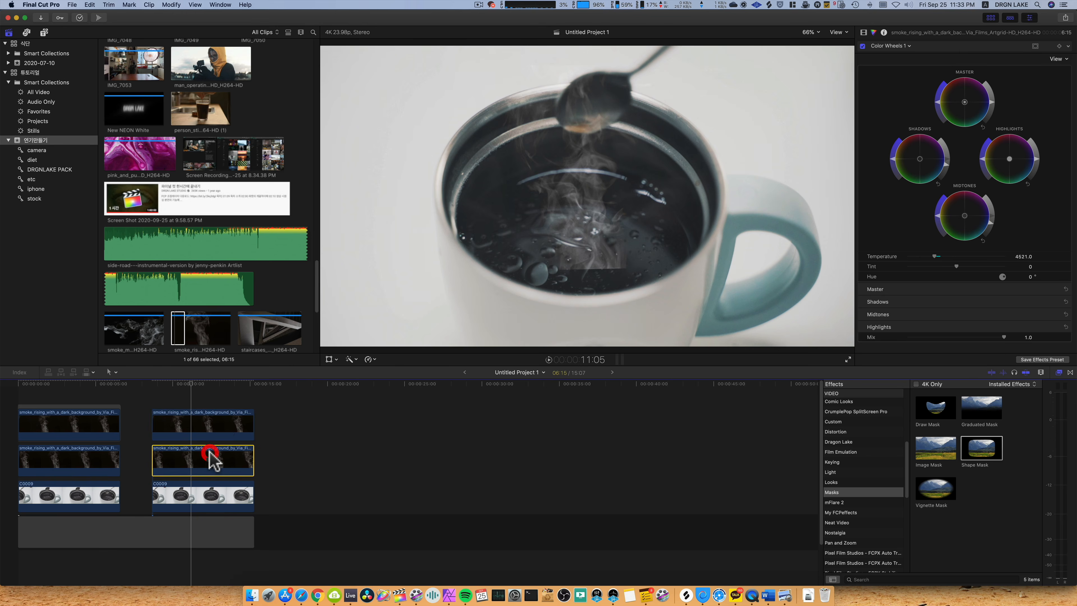
pyautogui.click(219, 427)
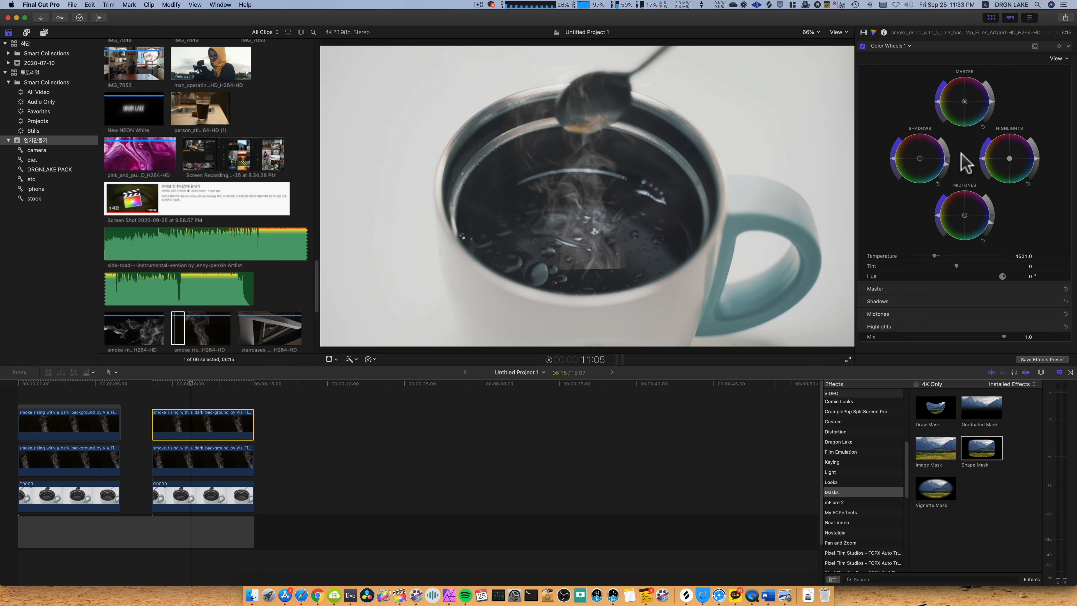
pyautogui.click(203, 430)
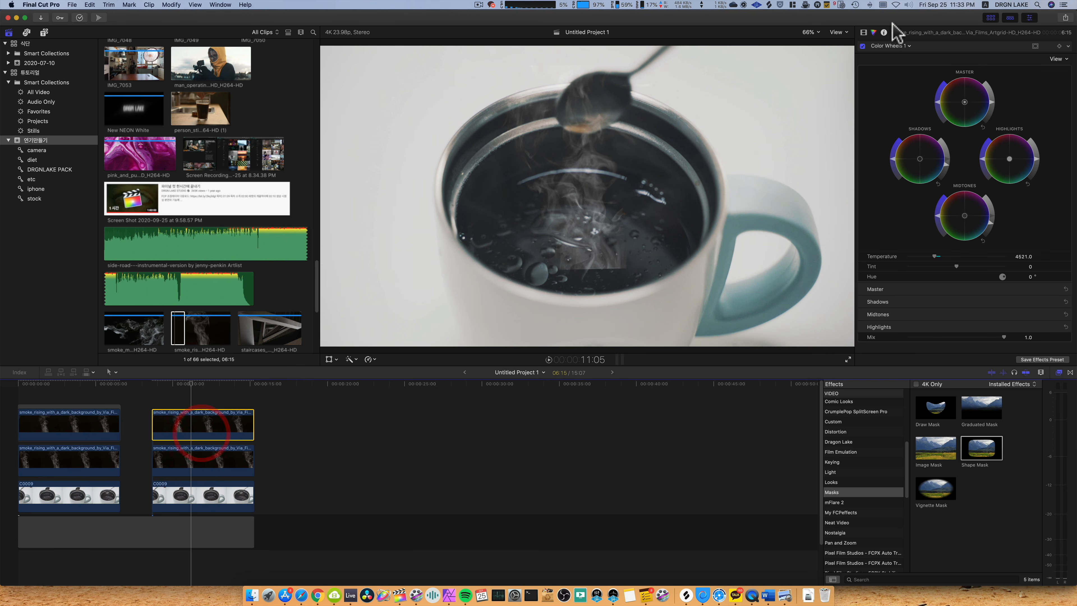
# Scale the upper smoke clip up to 159% and apply a Shape Mask drawn in toward the cup's opening.
pyautogui.click(863, 33)
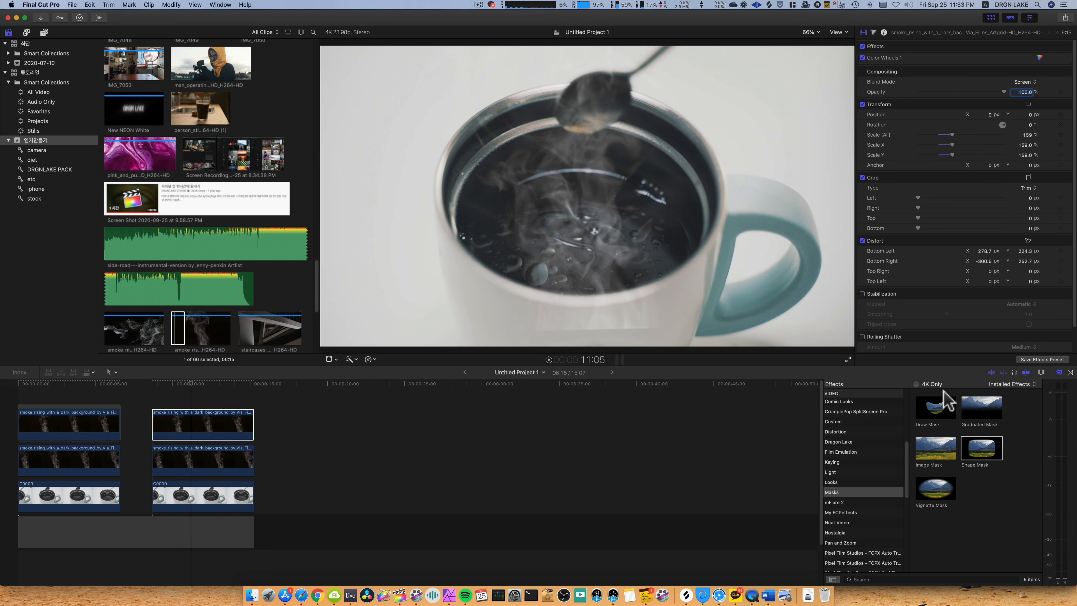
pyautogui.moveTo(974, 452); pyautogui.dragTo(192, 428)
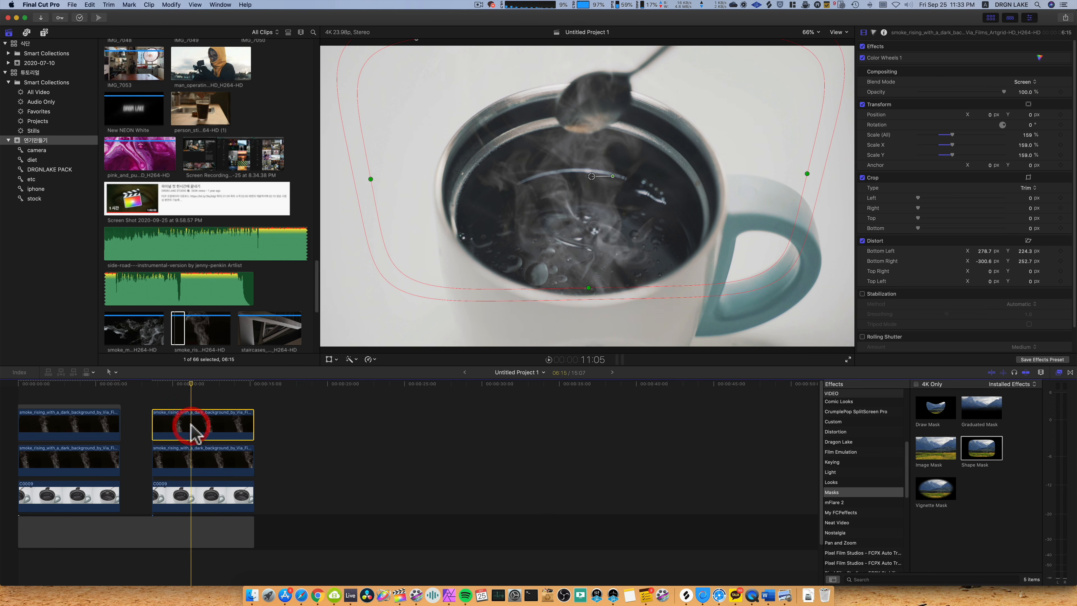
pyautogui.moveTo(589, 289)
pyautogui.mouseDown()
pyautogui.moveTo(586, 256)
pyautogui.moveTo(580, 294)
pyautogui.mouseUp()
pyautogui.moveTo(371, 180); pyautogui.dragTo(432, 199)
# Move the upper smoke clip up to X -58.0, Y 579.3 px at 160% scale, and fit its shape mask over the cup's rear rim.
pyautogui.click(329, 359)
pyautogui.click(336, 359)
pyautogui.click(352, 369)
pyautogui.moveTo(580, 273); pyautogui.dragTo(569, 222)
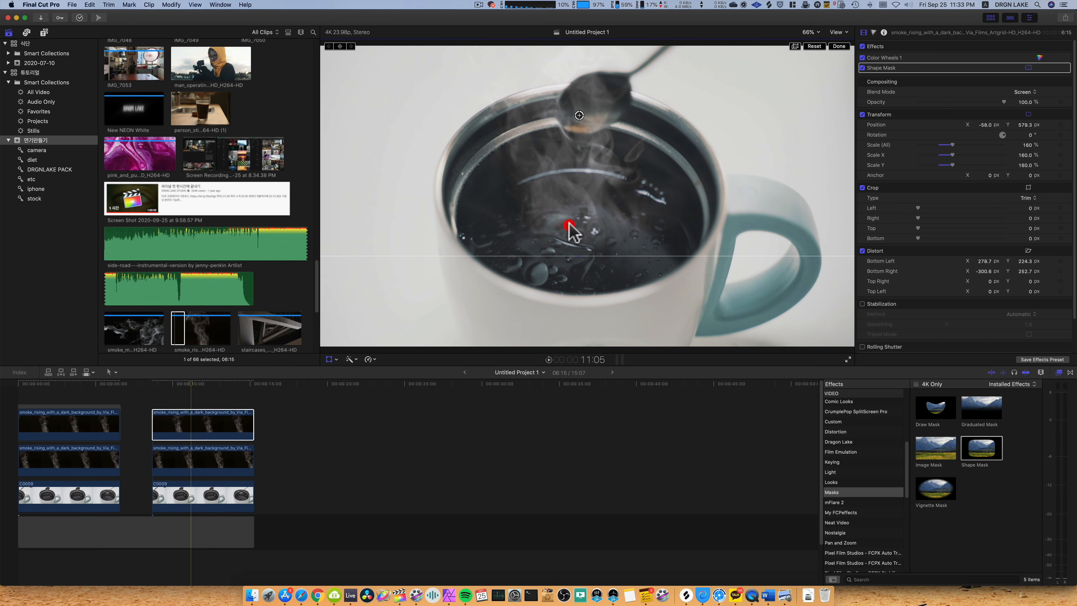
pyautogui.click(329, 360)
pyautogui.moveTo(562, 189); pyautogui.dragTo(563, 142)
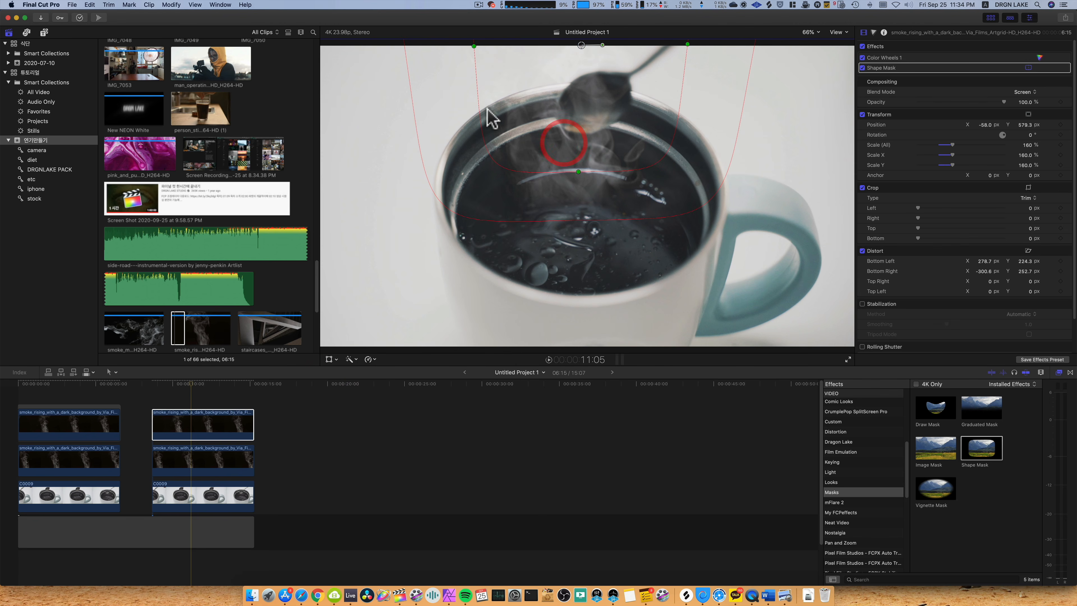
pyautogui.moveTo(473, 45); pyautogui.dragTo(484, 57)
# Set the upper smoke clip's opacity to 5% and play back the second clip pair from near its start.
pyautogui.click(212, 422)
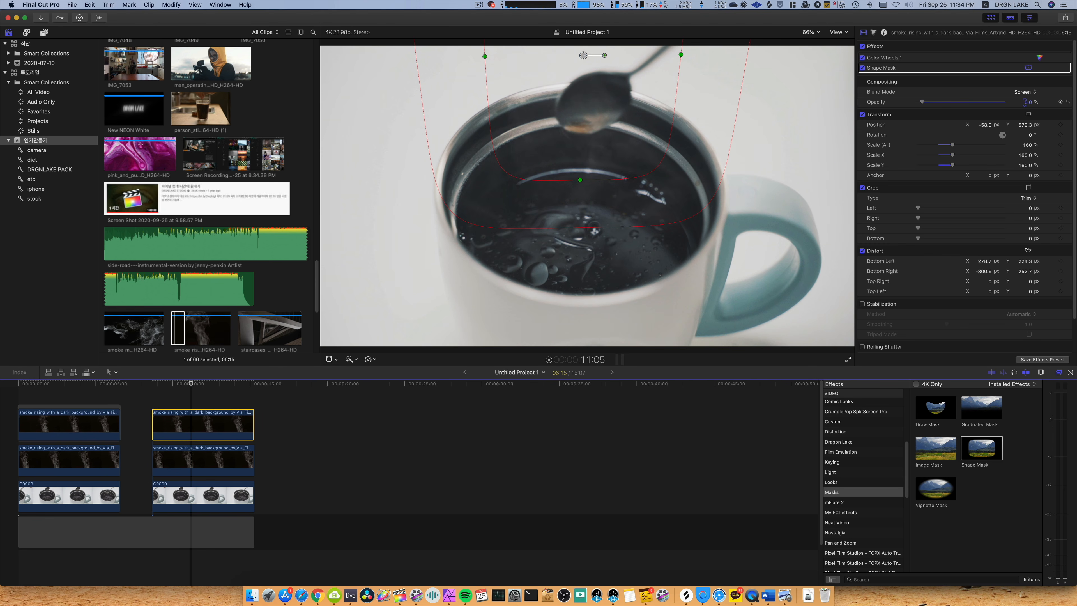
pyautogui.moveTo(923, 102); pyautogui.dragTo(928, 102)
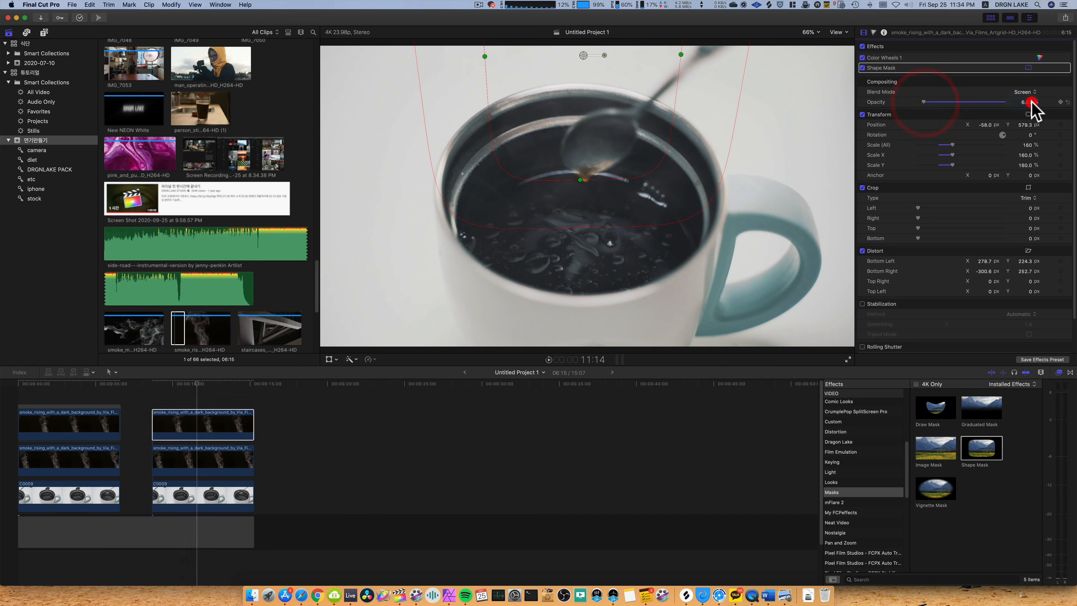
pyautogui.click(156, 397)
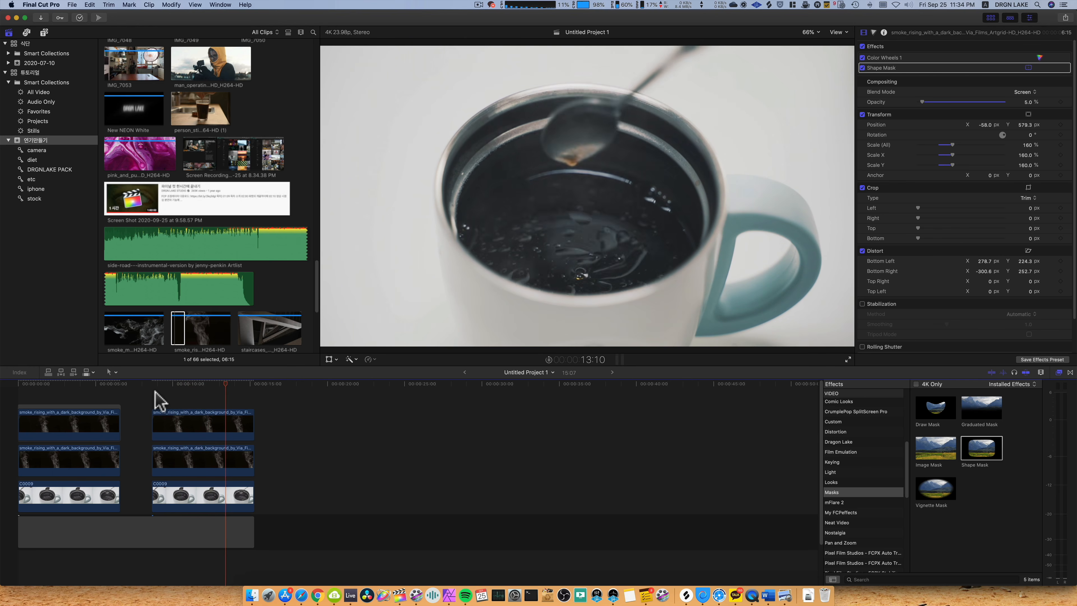
pyautogui.press('space')
# Play back the first and second clip pairs from their starts to compare the steam, and select the second pair's lower smoke clip.
pyautogui.click(22, 394)
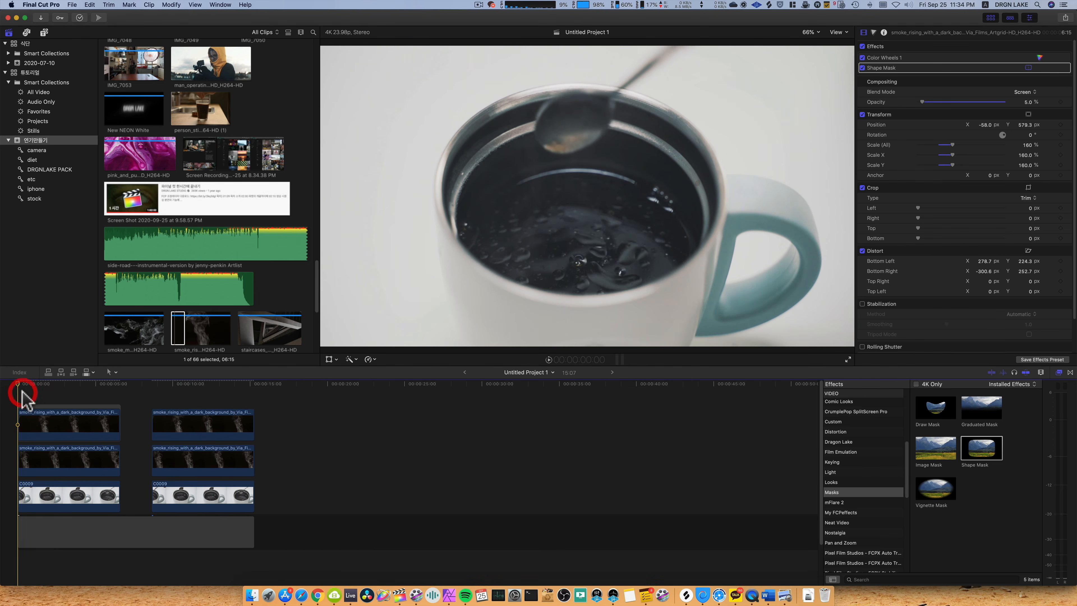
pyautogui.press('space')
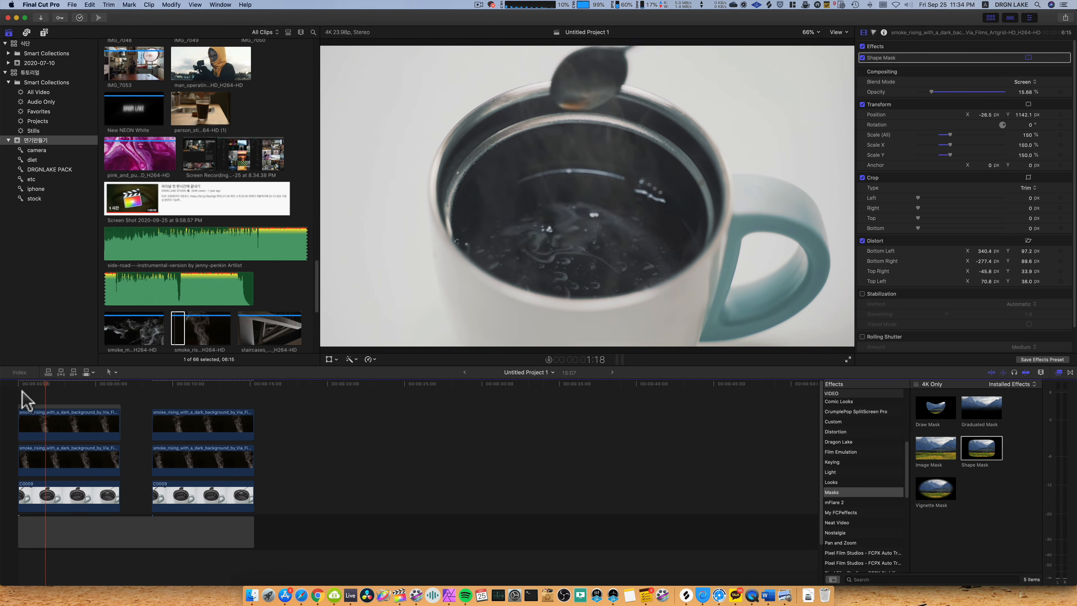
pyautogui.press('space')
pyautogui.click(149, 389)
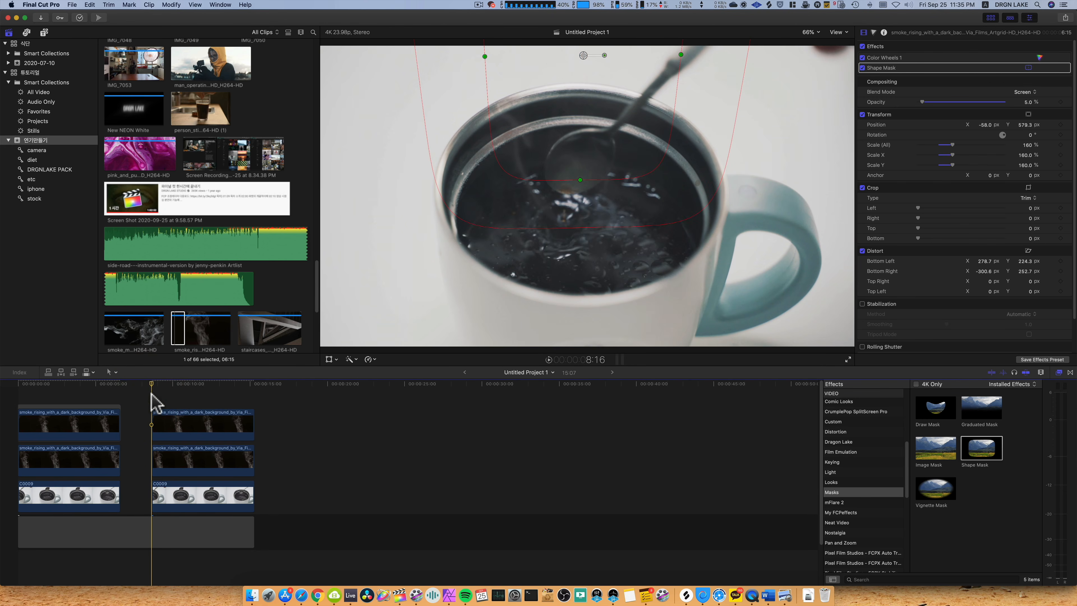
pyautogui.click(209, 458)
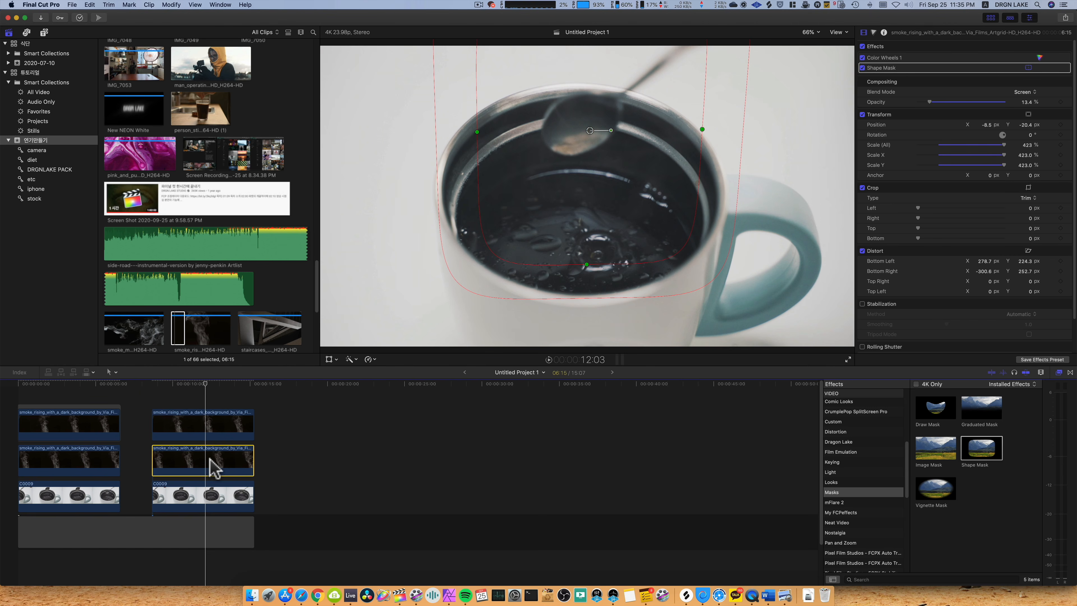